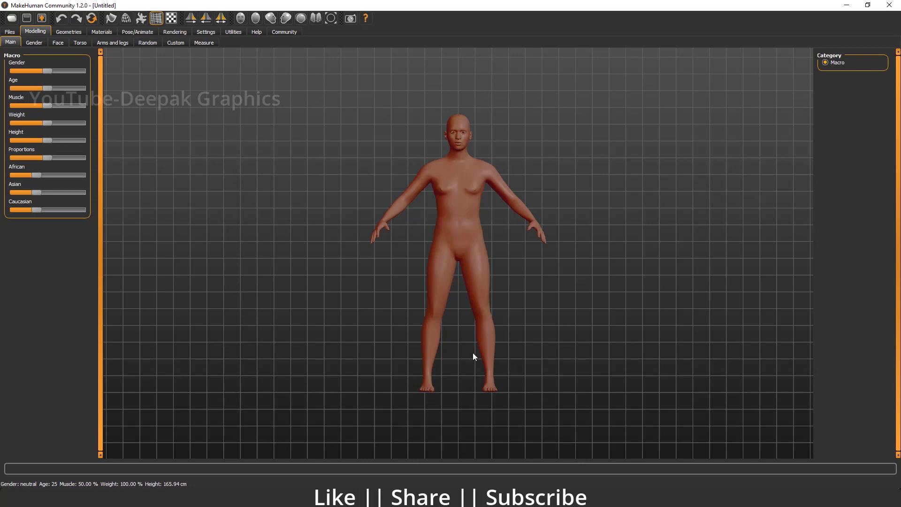
Switch from MakeHuman to the browser showing the community plugins page
{"action": "key", "text": "alt+Tab"}
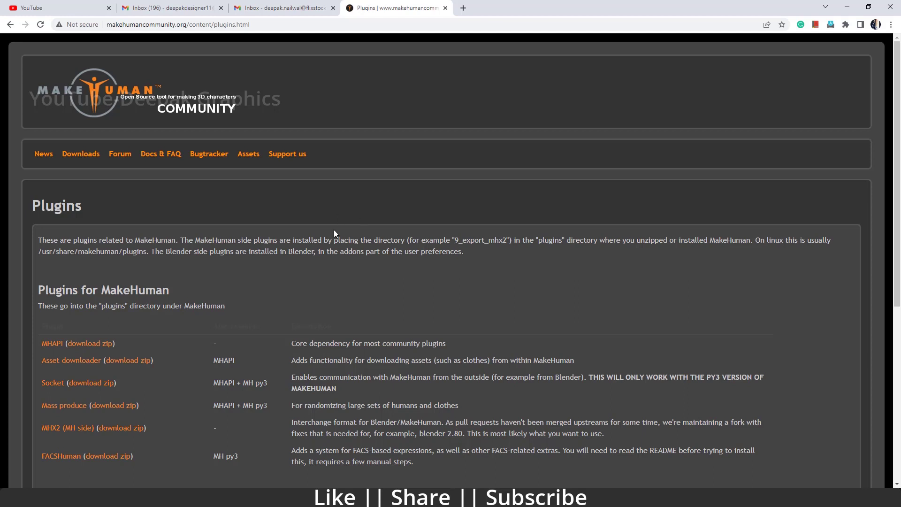
View the MakeHuman downloads page, then return to the MakeHuman window
{"action": "left_click", "coordinate": [78, 161]}
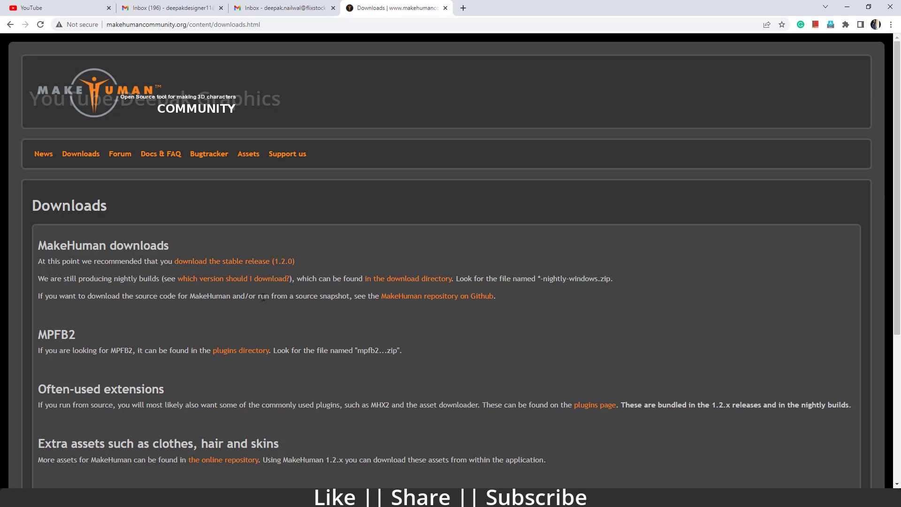
{"action": "left_click", "coordinate": [682, 498]}
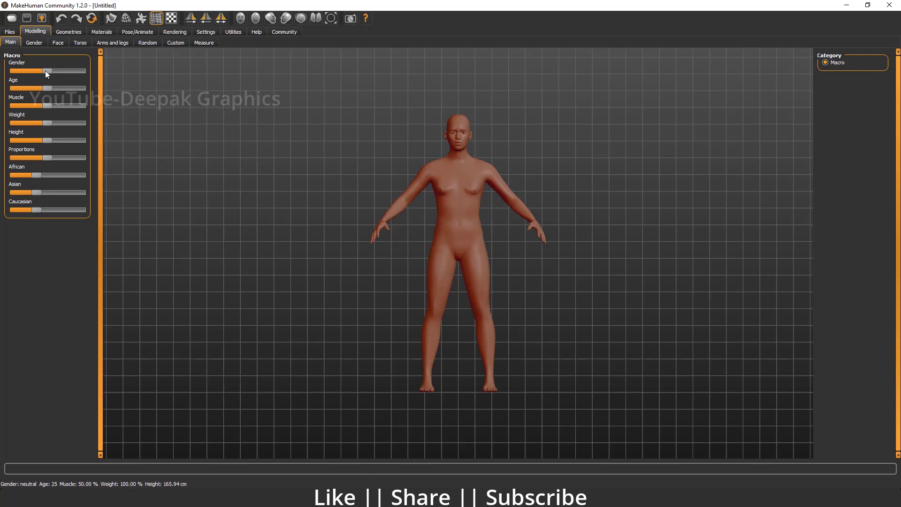
Make the character male, age 23, 177.28 cm tall and fully African
{"action": "left_click_drag", "start_coordinate": [46, 71], "coordinate": [105, 78]}
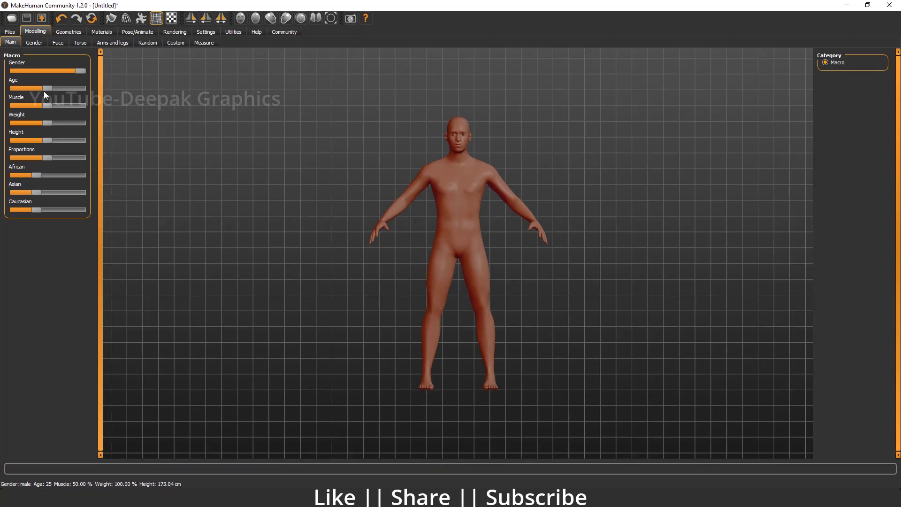
{"action": "left_click_drag", "start_coordinate": [49, 86], "coordinate": [14, 94]}
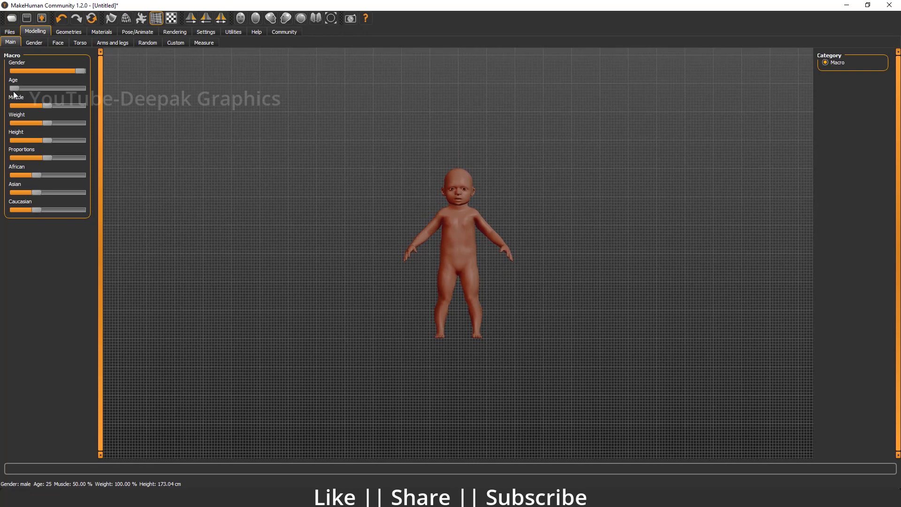
{"action": "left_click_drag", "start_coordinate": [14, 93], "coordinate": [50, 125]}
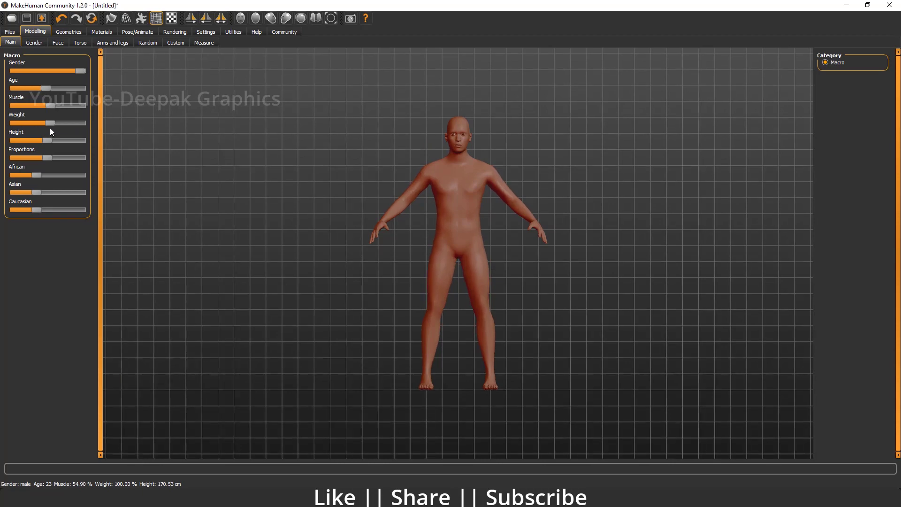
{"action": "left_click_drag", "start_coordinate": [47, 139], "coordinate": [49, 174]}
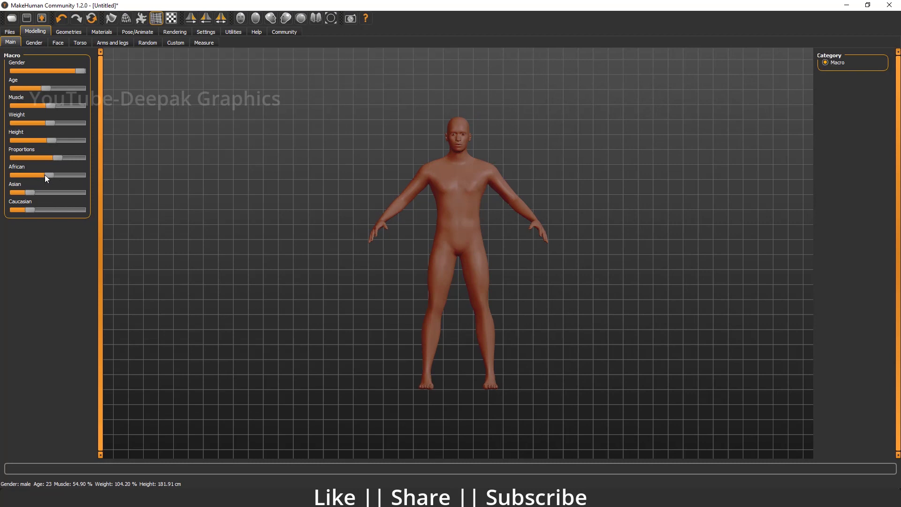
{"action": "left_click_drag", "start_coordinate": [46, 177], "coordinate": [46, 195]}
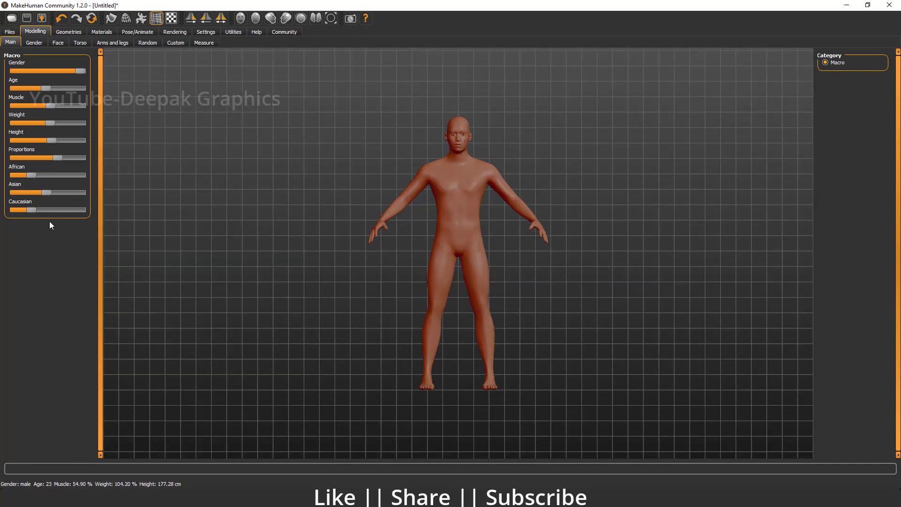
{"action": "left_click", "coordinate": [35, 42]}
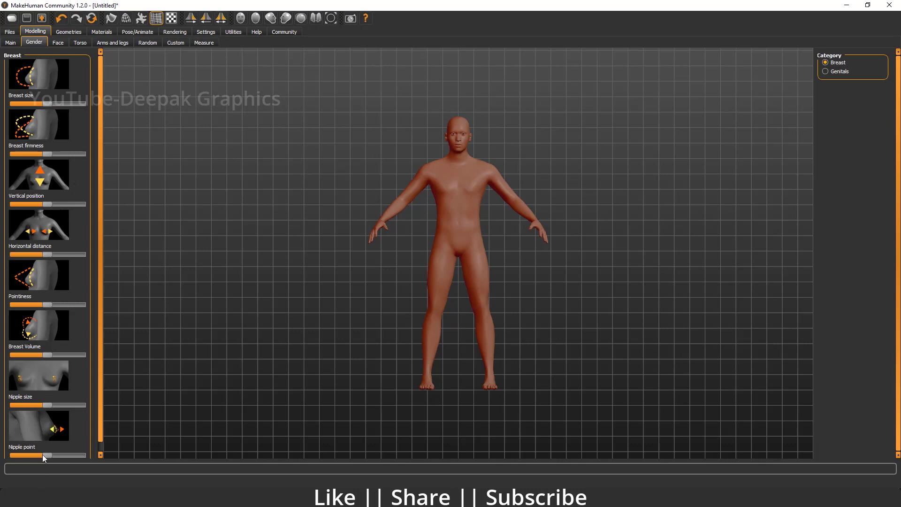
Tilt the head angle slightly on the Face modelling page
{"action": "left_click", "coordinate": [57, 43]}
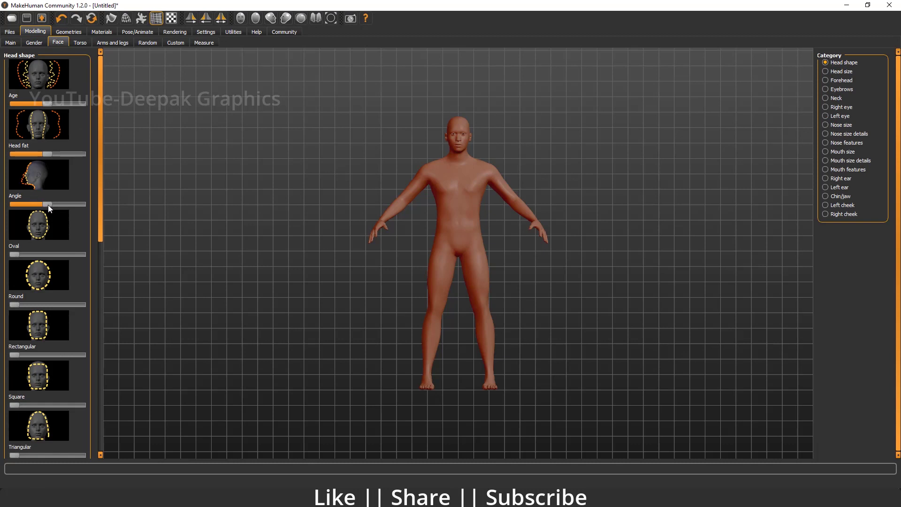
{"action": "left_click_drag", "start_coordinate": [73, 205], "coordinate": [45, 209]}
{"action": "scroll", "coordinate": [476, 117], "scroll_direction": "down", "scroll_amount": 2}
{"action": "scroll", "coordinate": [464, 139], "scroll_direction": "up", "scroll_amount": 6}
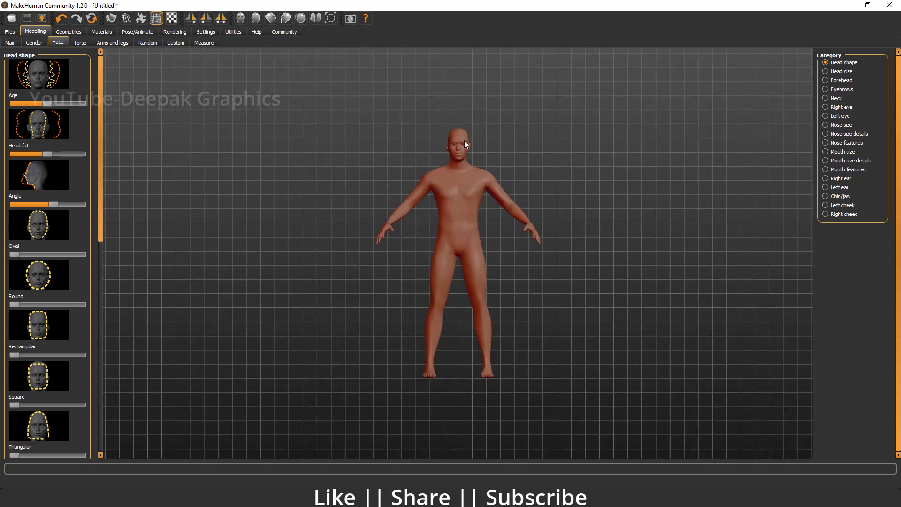
{"action": "scroll", "coordinate": [489, 210], "scroll_direction": "down", "scroll_amount": 1}
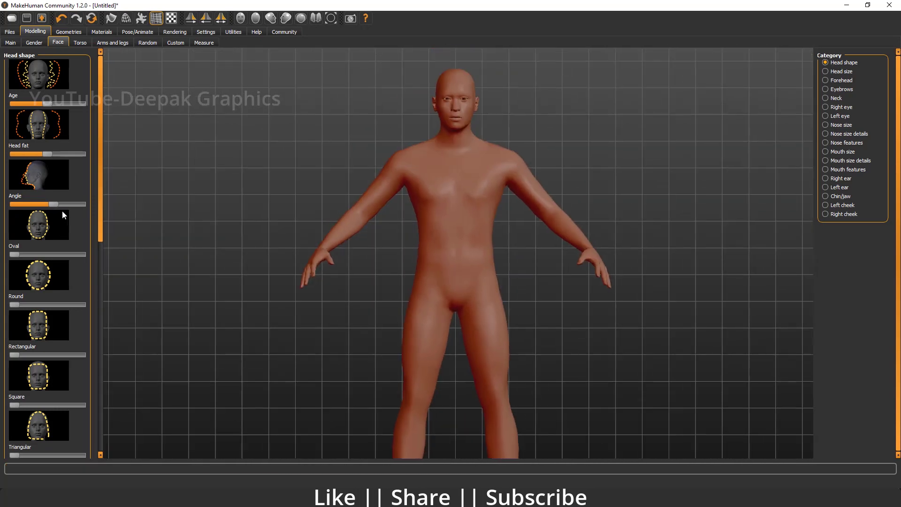
{"action": "mouse_move", "coordinate": [38, 208]}
{"action": "left_mouse_down"}
{"action": "mouse_move", "coordinate": [18, 208]}
{"action": "mouse_move", "coordinate": [99, 197]}
{"action": "mouse_move", "coordinate": [54, 208]}
{"action": "left_mouse_up"}
Try the oval, round and rectangular head shapes, then revert them
{"action": "mouse_move", "coordinate": [13, 255]}
{"action": "left_mouse_down"}
{"action": "mouse_move", "coordinate": [83, 252]}
{"action": "mouse_move", "coordinate": [1, 261]}
{"action": "left_mouse_up"}
{"action": "mouse_move", "coordinate": [17, 304]}
{"action": "left_mouse_down"}
{"action": "mouse_move", "coordinate": [87, 305]}
{"action": "mouse_move", "coordinate": [11, 304]}
{"action": "left_mouse_up"}
{"action": "mouse_move", "coordinate": [15, 355]}
{"action": "left_mouse_down"}
{"action": "mouse_move", "coordinate": [106, 355]}
{"action": "mouse_move", "coordinate": [14, 355]}
{"action": "left_mouse_up"}
{"action": "left_click", "coordinate": [84, 43]}
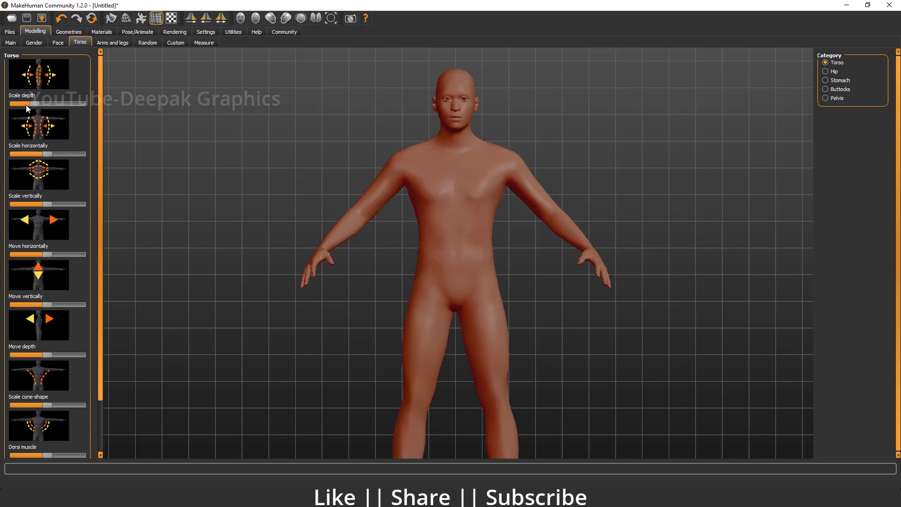
Deepen and widen the torso, spread the fingers slightly and make them maximally thick
{"action": "mouse_move", "coordinate": [27, 105]}
{"action": "left_mouse_down"}
{"action": "mouse_move", "coordinate": [86, 108]}
{"action": "mouse_move", "coordinate": [41, 113]}
{"action": "left_mouse_up"}
{"action": "mouse_move", "coordinate": [47, 154]}
{"action": "left_mouse_down"}
{"action": "mouse_move", "coordinate": [36, 154]}
{"action": "mouse_move", "coordinate": [86, 161]}
{"action": "mouse_move", "coordinate": [57, 162]}
{"action": "left_mouse_up"}
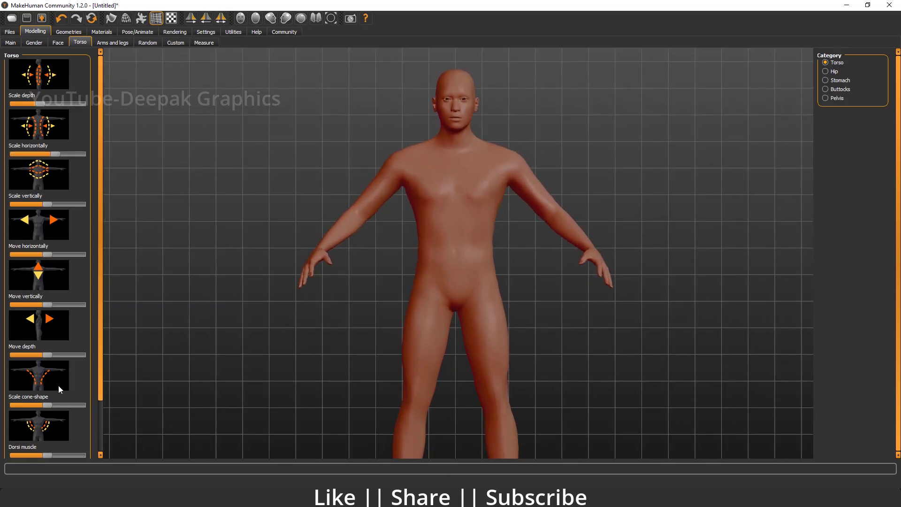
{"action": "left_click", "coordinate": [116, 43]}
{"action": "mouse_move", "coordinate": [47, 102]}
{"action": "left_mouse_down"}
{"action": "mouse_move", "coordinate": [69, 104]}
{"action": "mouse_move", "coordinate": [52, 104]}
{"action": "left_mouse_up"}
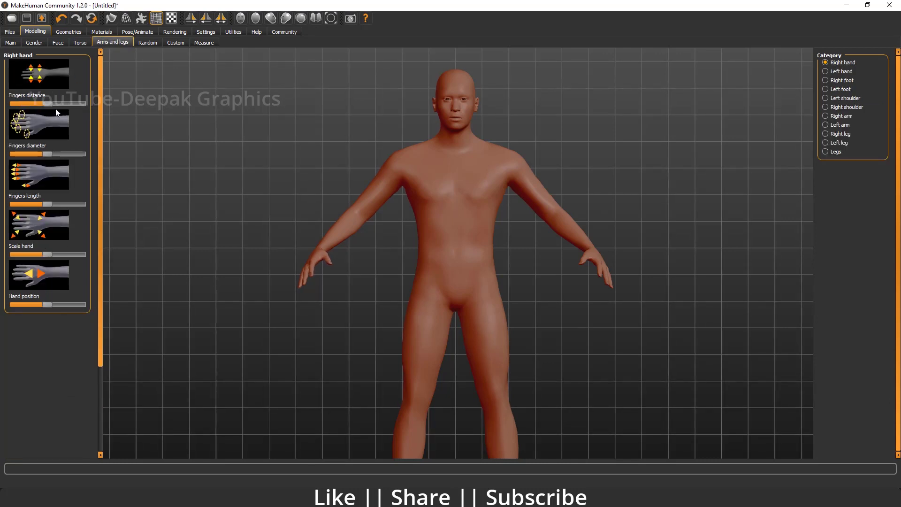
{"action": "left_click", "coordinate": [47, 104]}
{"action": "mouse_move", "coordinate": [46, 154]}
{"action": "left_mouse_down"}
{"action": "mouse_move", "coordinate": [82, 154]}
{"action": "mouse_move", "coordinate": [45, 150]}
{"action": "mouse_move", "coordinate": [62, 151]}
{"action": "left_mouse_up"}
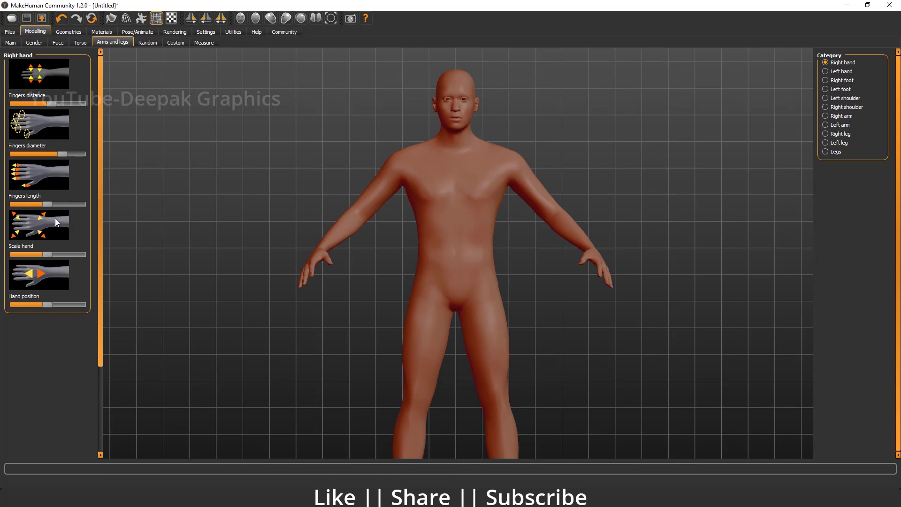
{"action": "left_click", "coordinate": [144, 43]}
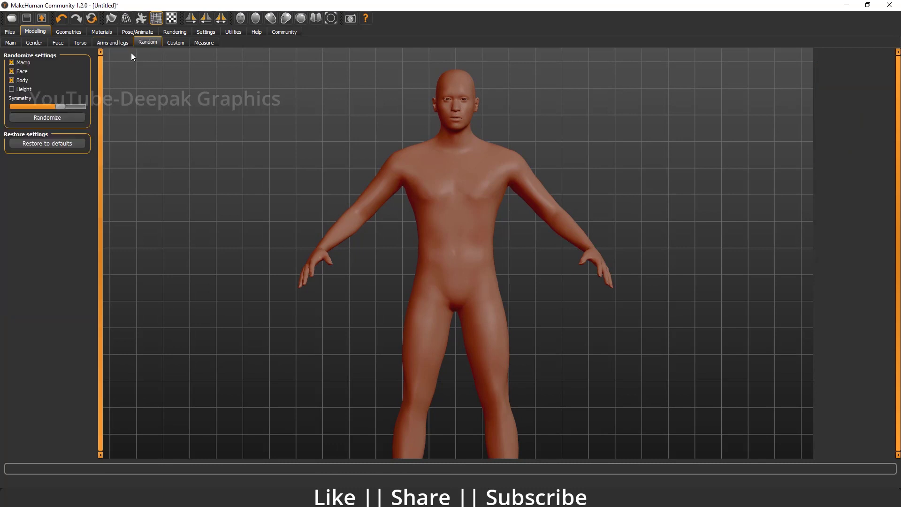
Glance at the Custom and Random settings, then show the Geometries clothes library
{"action": "left_click", "coordinate": [174, 43]}
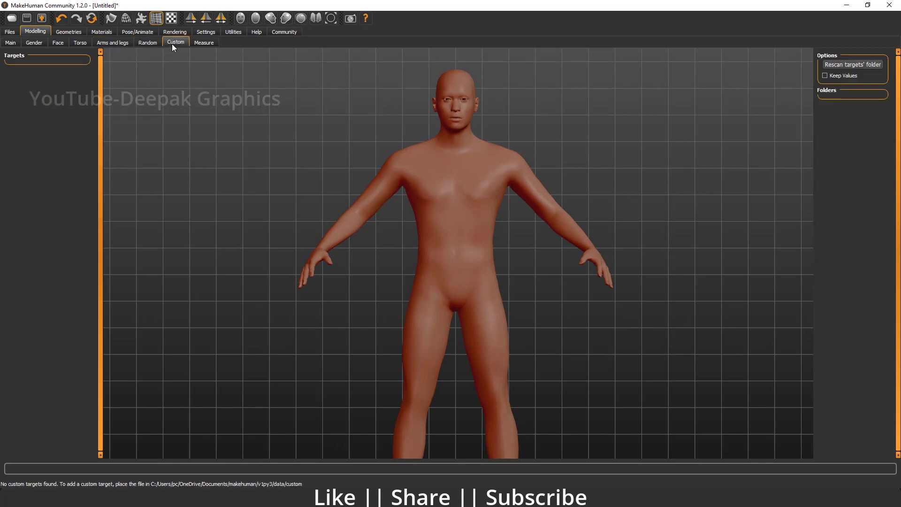
{"action": "left_click", "coordinate": [148, 43]}
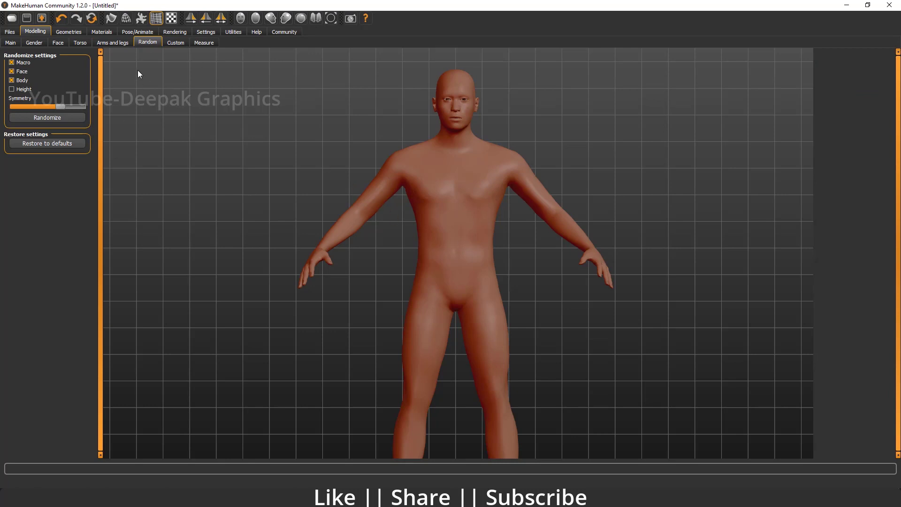
{"action": "left_click", "coordinate": [70, 33]}
{"action": "scroll", "coordinate": [670, 153], "scroll_direction": "down", "scroll_amount": 2}
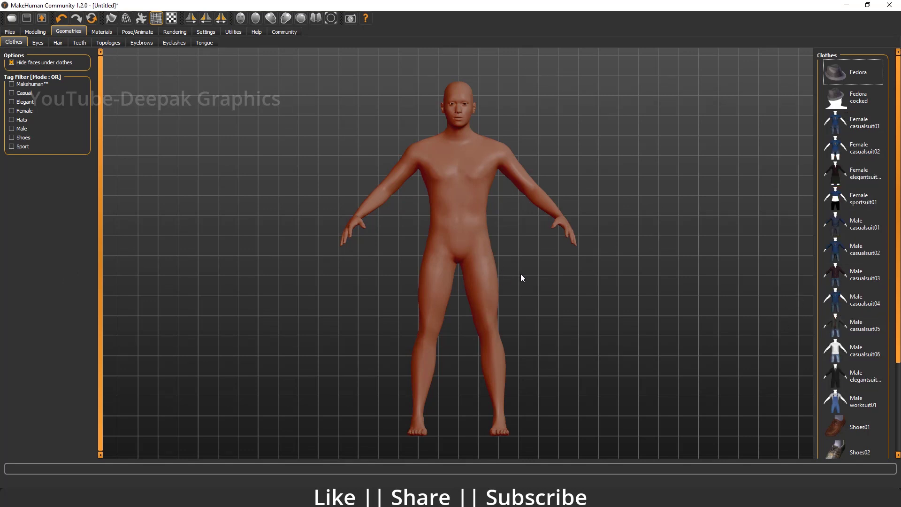
Dress the character in Male casualsuit05 and view it from the front
{"action": "left_click", "coordinate": [840, 325]}
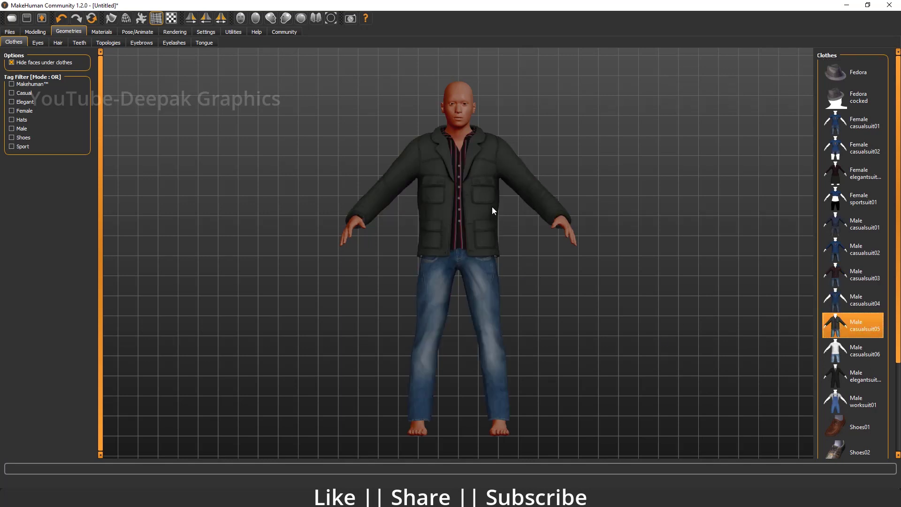
{"action": "scroll", "coordinate": [491, 156], "scroll_direction": "up", "scroll_amount": 5}
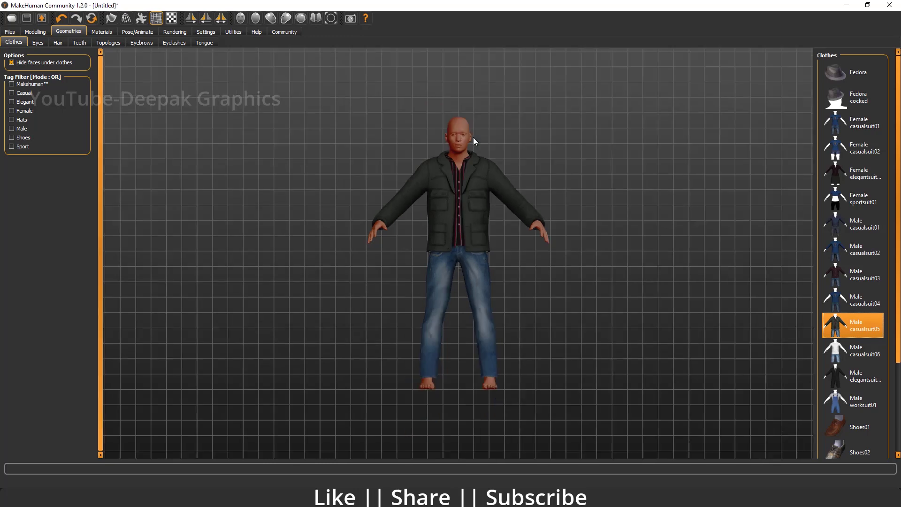
{"action": "scroll", "coordinate": [492, 156], "scroll_direction": "down", "scroll_amount": 5}
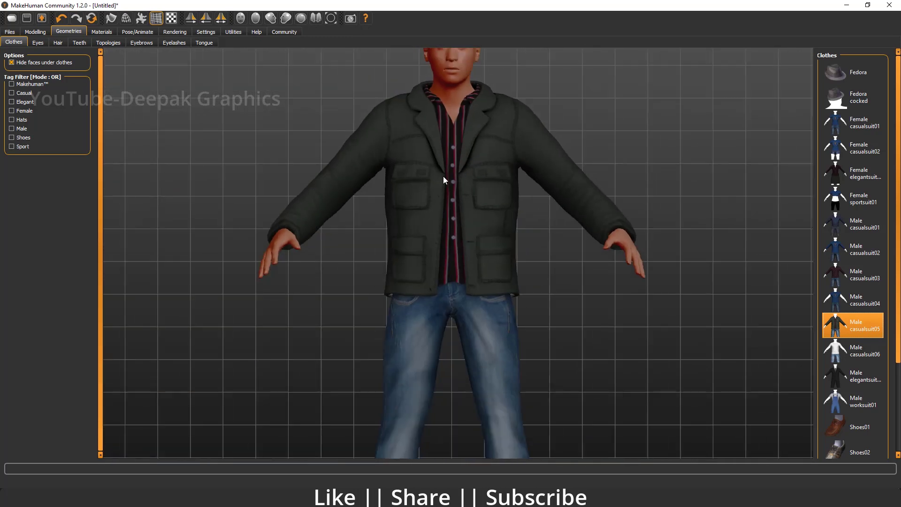
{"action": "scroll", "coordinate": [459, 204], "scroll_direction": "down", "scroll_amount": 2}
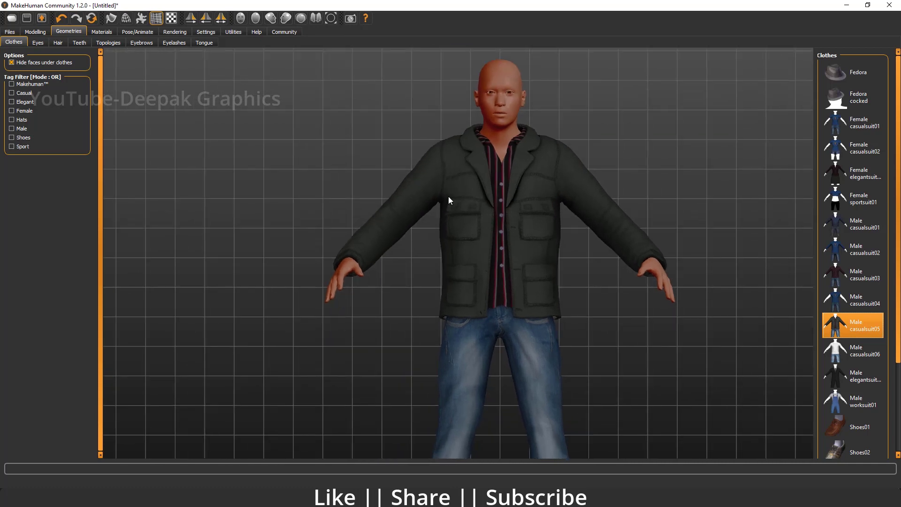
{"action": "scroll", "coordinate": [479, 240], "scroll_direction": "up", "scroll_amount": 5}
{"action": "scroll", "coordinate": [479, 240], "scroll_direction": "down", "scroll_amount": 6}
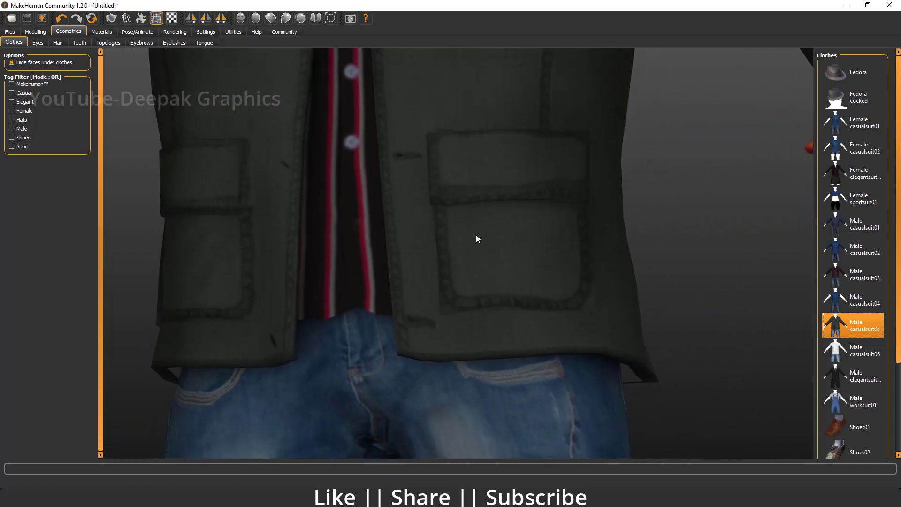
{"action": "scroll", "coordinate": [479, 259], "scroll_direction": "down", "scroll_amount": 3}
{"action": "scroll", "coordinate": [479, 263], "scroll_direction": "up", "scroll_amount": 1}
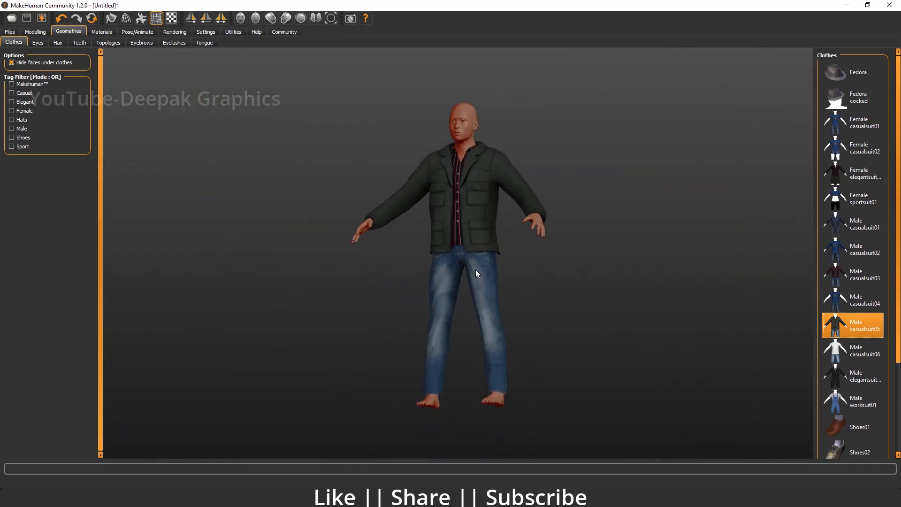
{"action": "left_click", "coordinate": [241, 18]}
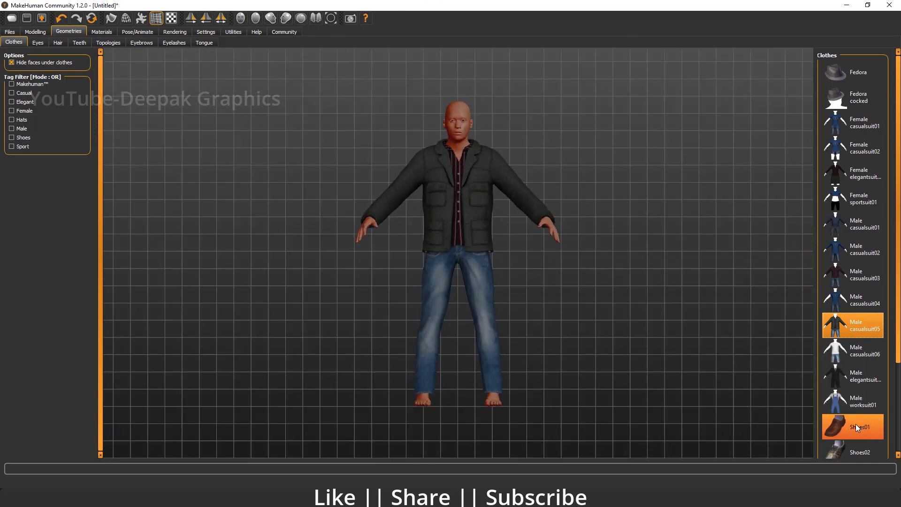
Put Shoes01 on the character's feet, also trying Shoes04
{"action": "left_click", "coordinate": [880, 431]}
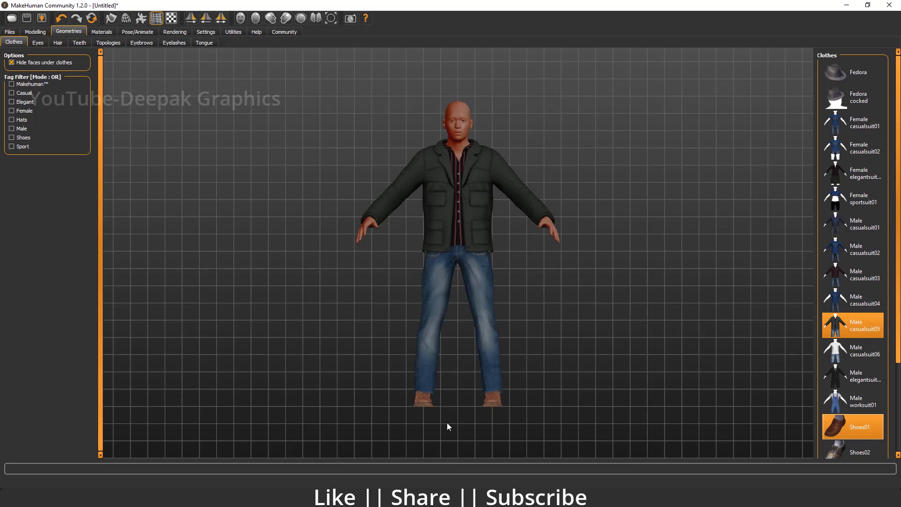
{"action": "scroll", "coordinate": [448, 423], "scroll_direction": "down", "scroll_amount": 1}
{"action": "scroll", "coordinate": [859, 423], "scroll_direction": "down", "scroll_amount": 3}
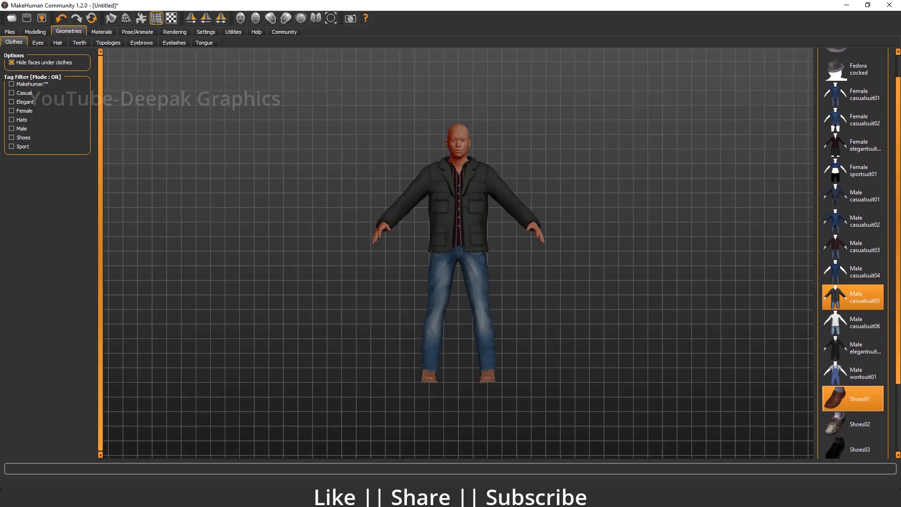
{"action": "left_click", "coordinate": [847, 418]}
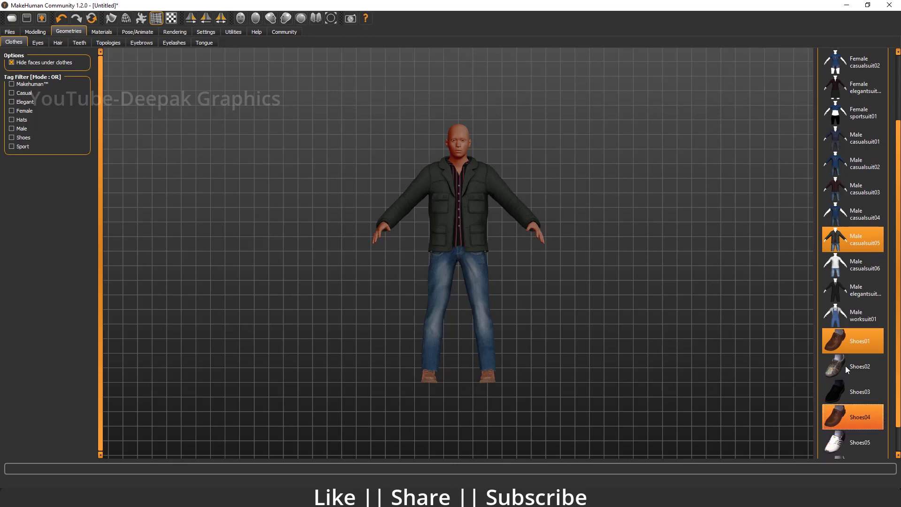
{"action": "scroll", "coordinate": [486, 367], "scroll_direction": "down", "scroll_amount": 2}
{"action": "scroll", "coordinate": [486, 367], "scroll_direction": "up", "scroll_amount": 4}
{"action": "scroll", "coordinate": [485, 343], "scroll_direction": "up", "scroll_amount": 2}
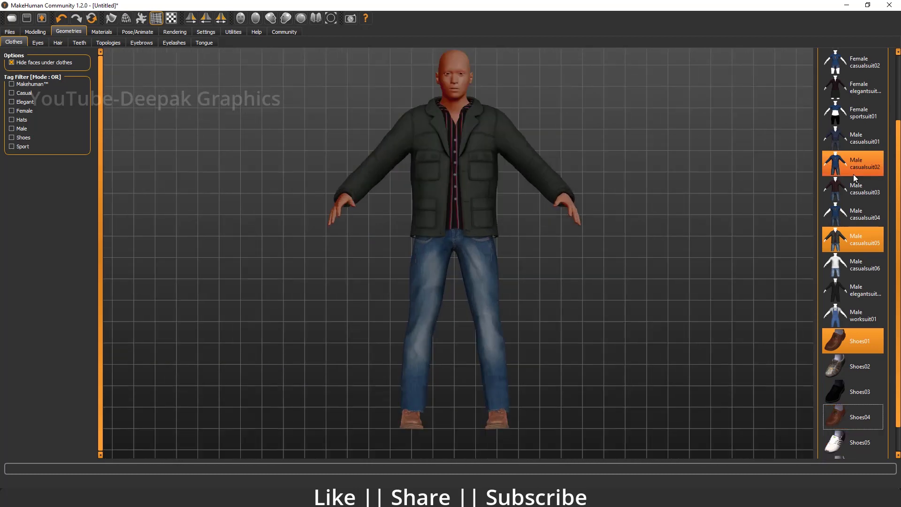
{"action": "scroll", "coordinate": [864, 122], "scroll_direction": "up", "scroll_amount": 4}
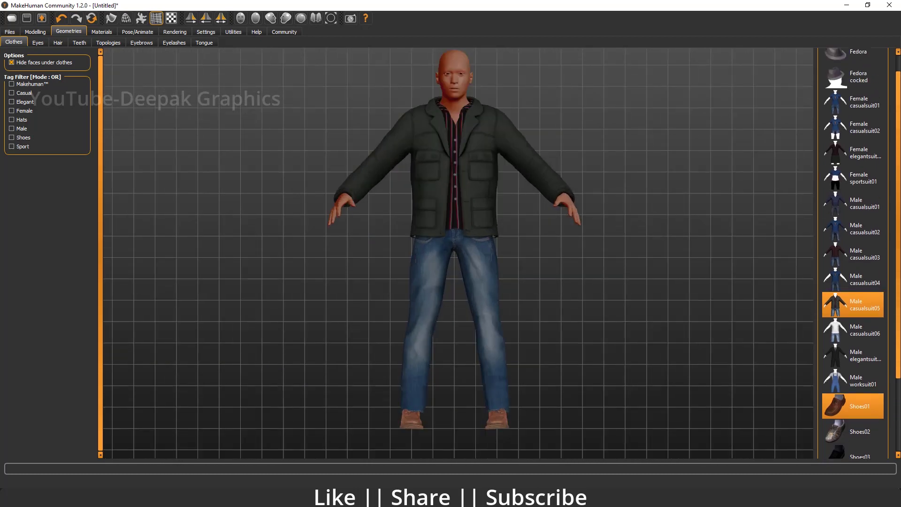
Add the Fedora hat and bring the character's face into view
{"action": "left_click", "coordinate": [849, 80]}
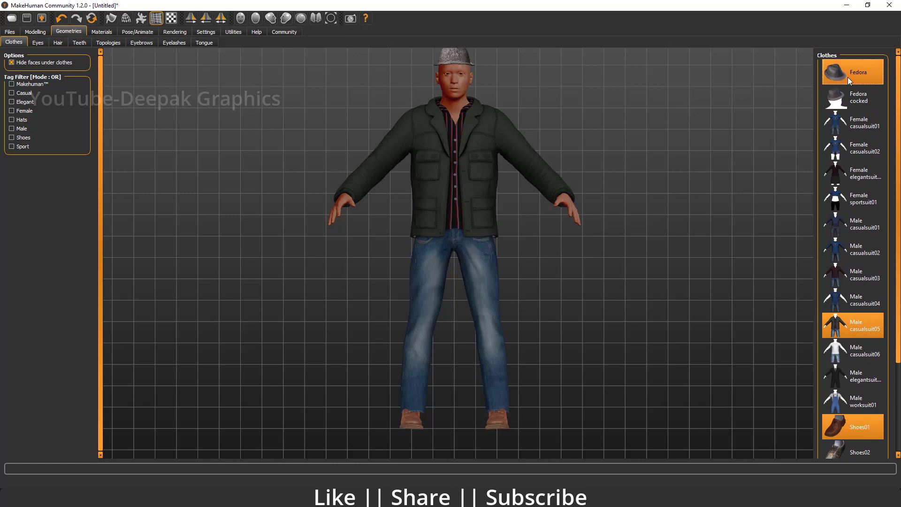
{"action": "scroll", "coordinate": [485, 158], "scroll_direction": "up", "scroll_amount": 3}
{"action": "scroll", "coordinate": [485, 159], "scroll_direction": "up", "scroll_amount": 2}
{"action": "right_click_drag", "start_coordinate": [493, 291], "coordinate": [548, 151]}
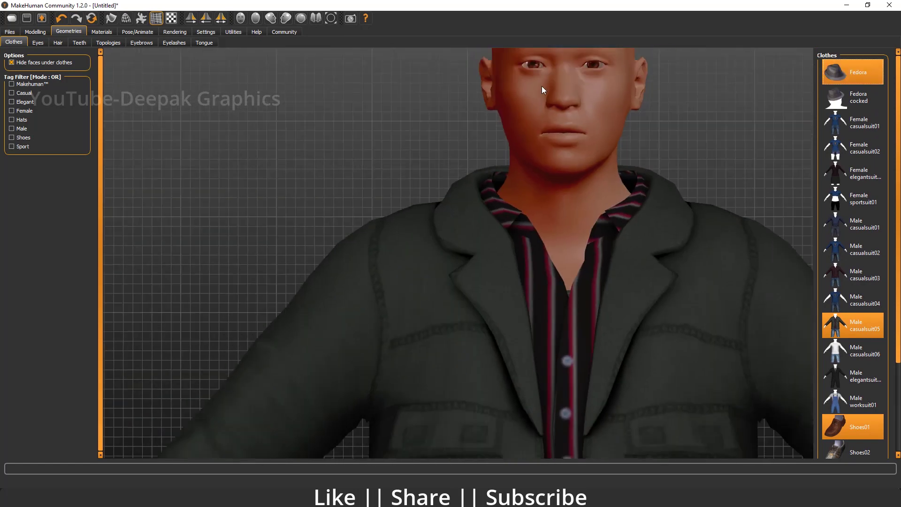
{"action": "scroll", "coordinate": [516, 169], "scroll_direction": "down", "scroll_amount": 2}
{"action": "scroll", "coordinate": [515, 149], "scroll_direction": "up", "scroll_amount": 2}
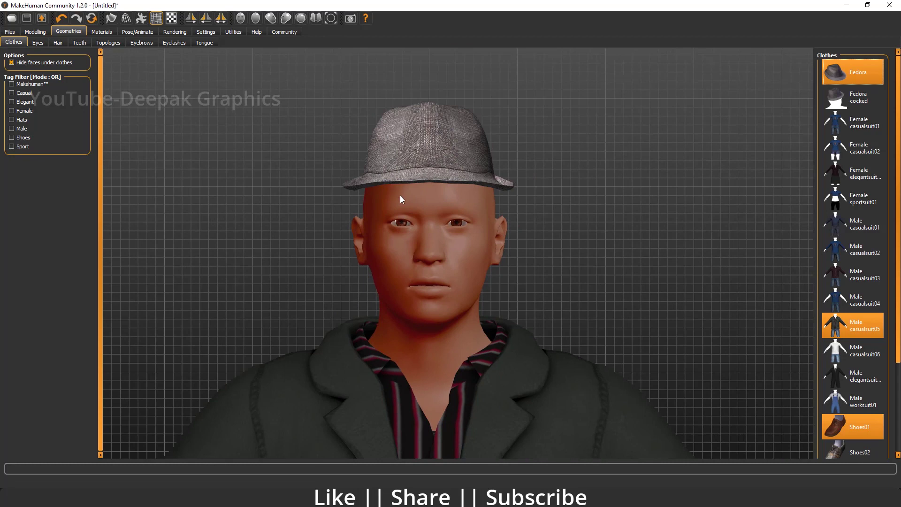
{"action": "scroll", "coordinate": [443, 169], "scroll_direction": "down", "scroll_amount": 5}
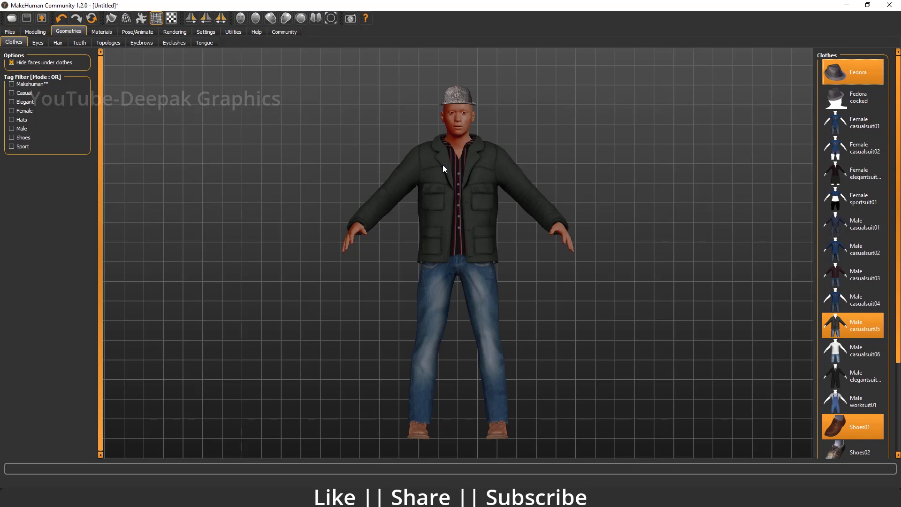
Try the Middleage asian female skin material on the character
{"action": "left_click", "coordinate": [102, 32]}
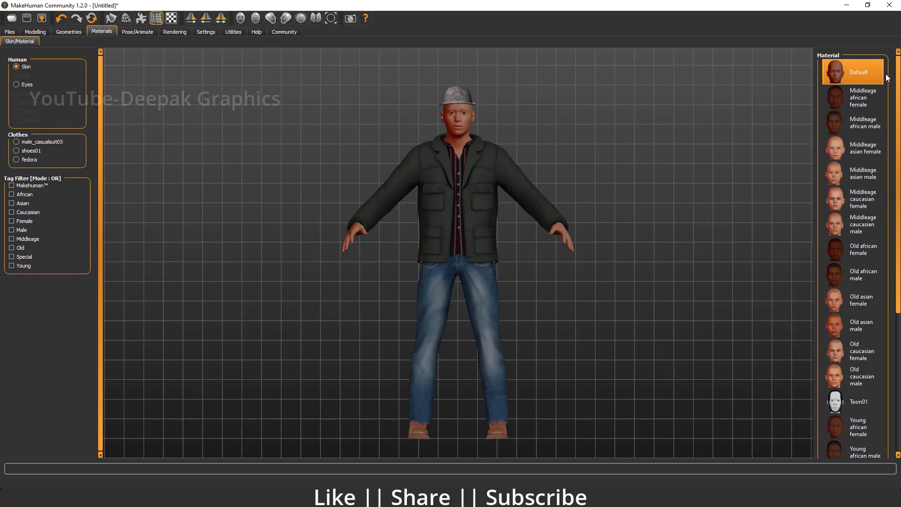
{"action": "scroll", "coordinate": [473, 106], "scroll_direction": "down", "scroll_amount": 2}
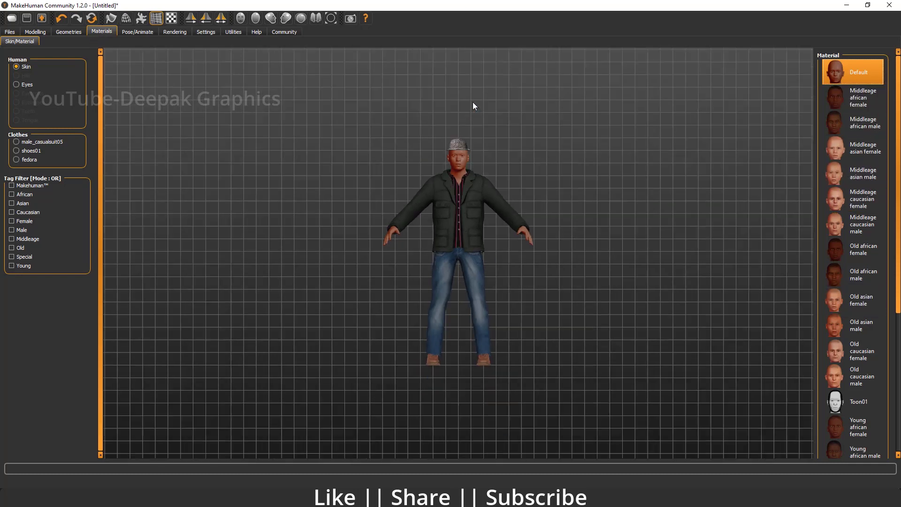
{"action": "scroll", "coordinate": [473, 104], "scroll_direction": "up", "scroll_amount": 3}
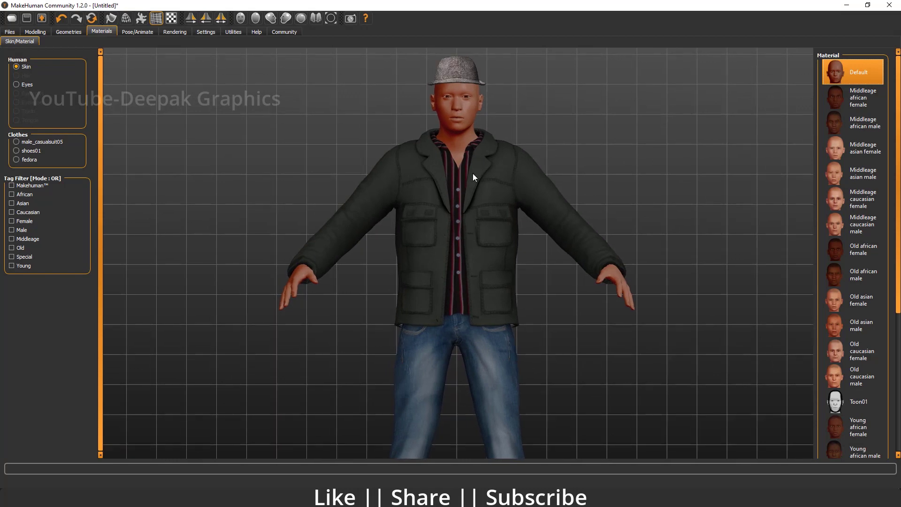
{"action": "scroll", "coordinate": [462, 162], "scroll_direction": "up", "scroll_amount": 1}
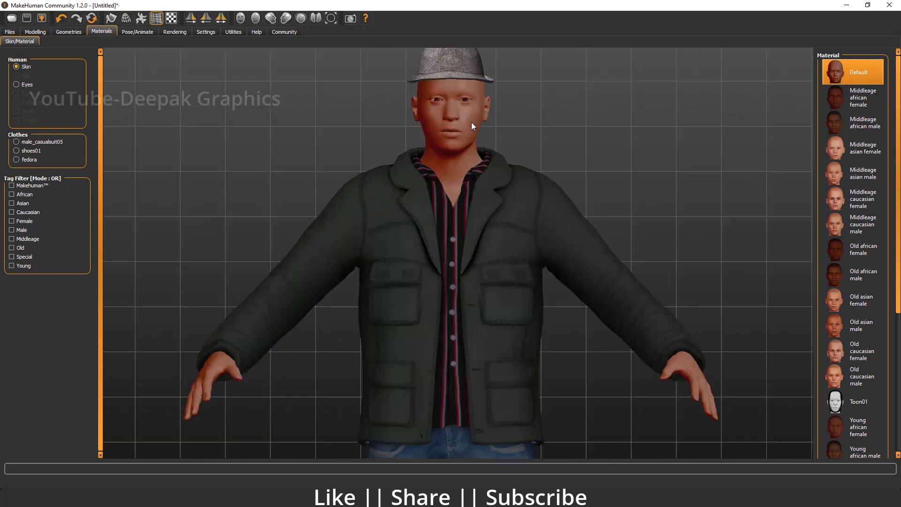
{"action": "scroll", "coordinate": [461, 141], "scroll_direction": "up", "scroll_amount": 3}
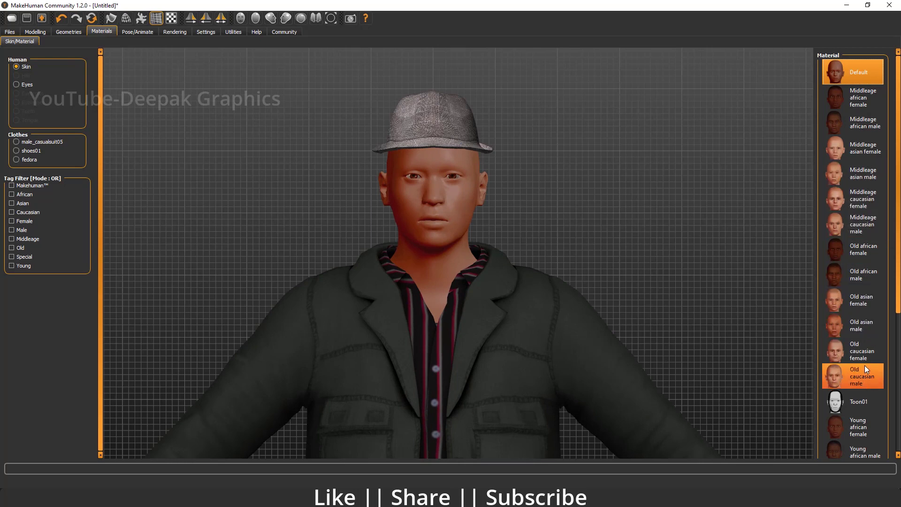
{"action": "scroll", "coordinate": [865, 364], "scroll_direction": "down", "scroll_amount": 1}
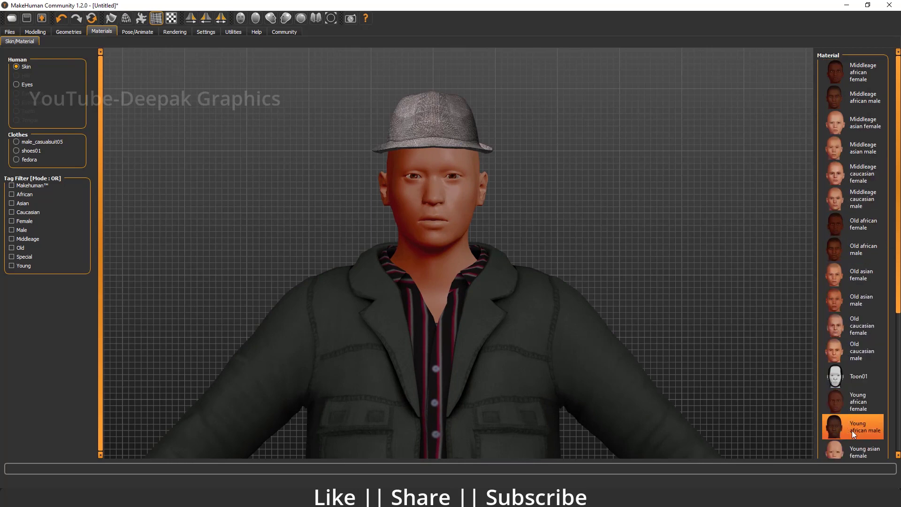
{"action": "mouse_move", "coordinate": [897, 259]}
{"action": "left_mouse_down"}
{"action": "mouse_move", "coordinate": [897, 360]}
{"action": "mouse_move", "coordinate": [897, 260]}
{"action": "left_mouse_up"}
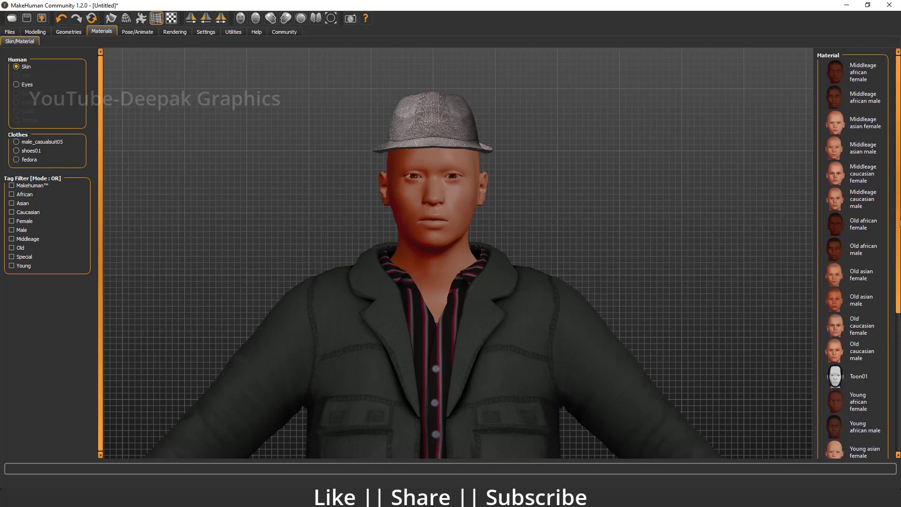
{"action": "left_click", "coordinate": [843, 117]}
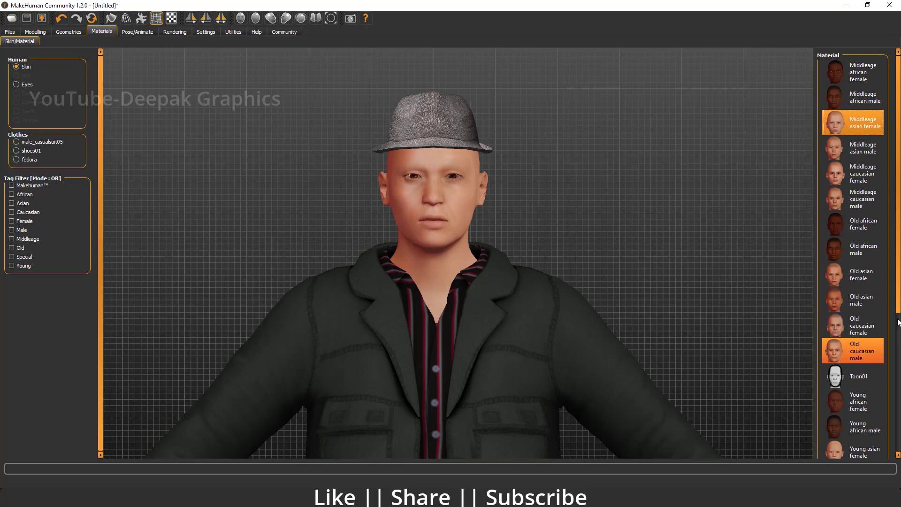
Apply the Young caucasian male2 skin instead
{"action": "left_click_drag", "start_coordinate": [898, 277], "coordinate": [899, 413]}
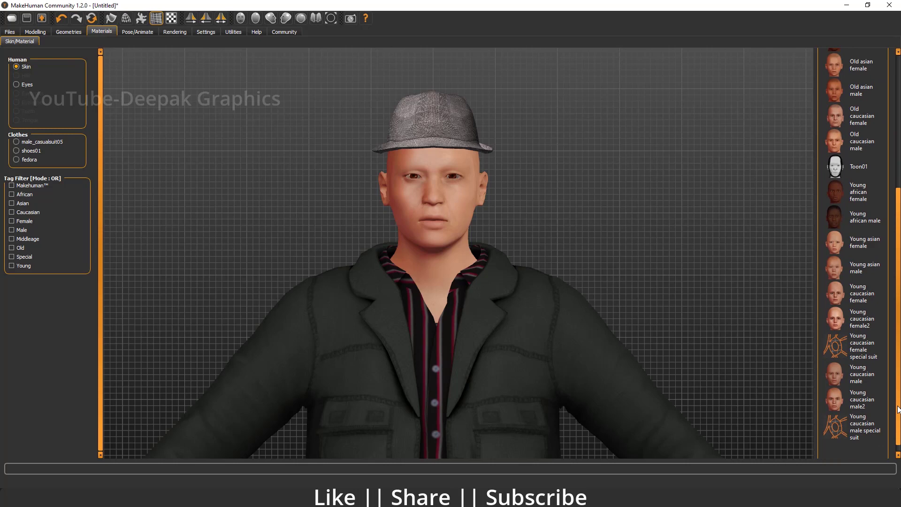
{"action": "left_click", "coordinate": [848, 399]}
{"action": "scroll", "coordinate": [877, 215], "scroll_direction": "up", "scroll_amount": 6}
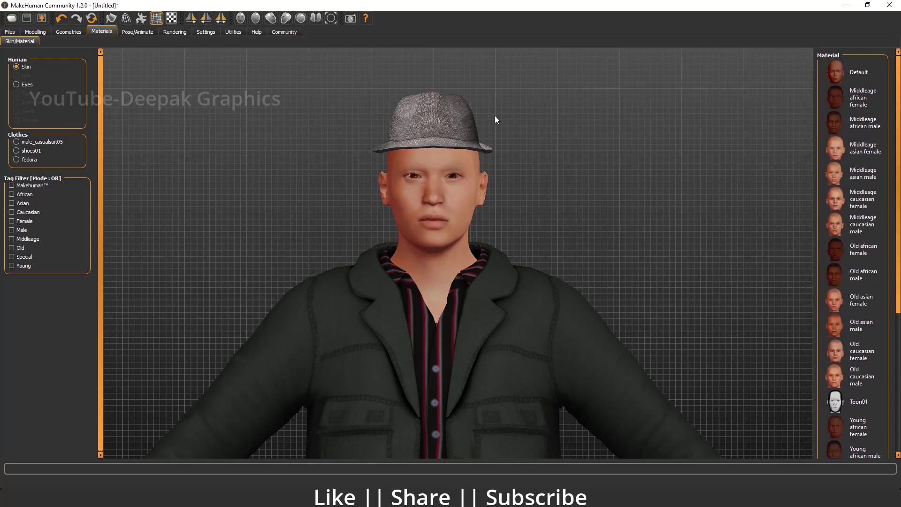
{"action": "scroll", "coordinate": [296, 158], "scroll_direction": "down", "scroll_amount": 5}
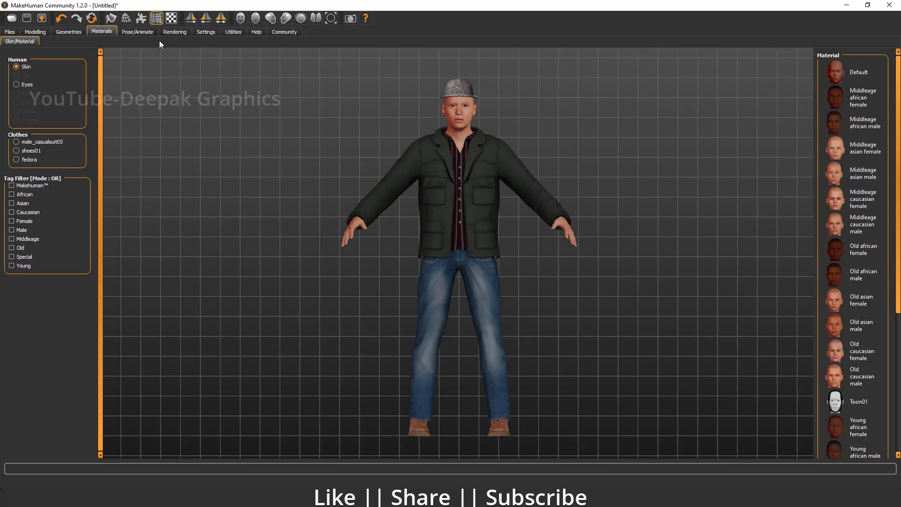
{"action": "left_click", "coordinate": [141, 32]}
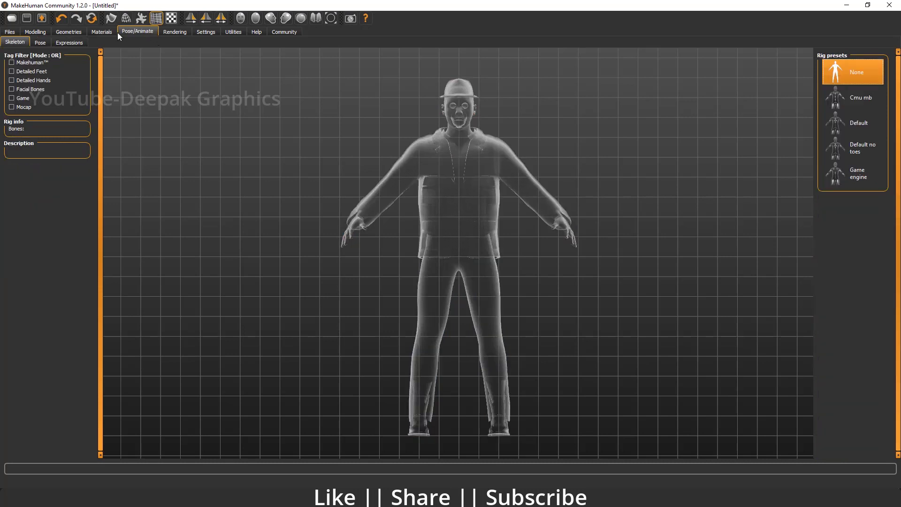
{"action": "left_click", "coordinate": [40, 43]}
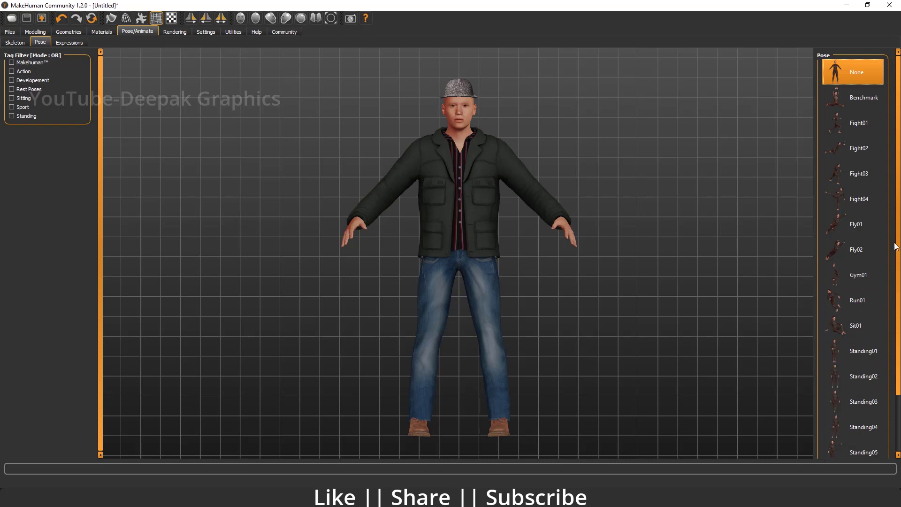
{"action": "scroll", "coordinate": [898, 230], "scroll_direction": "down", "scroll_amount": 2}
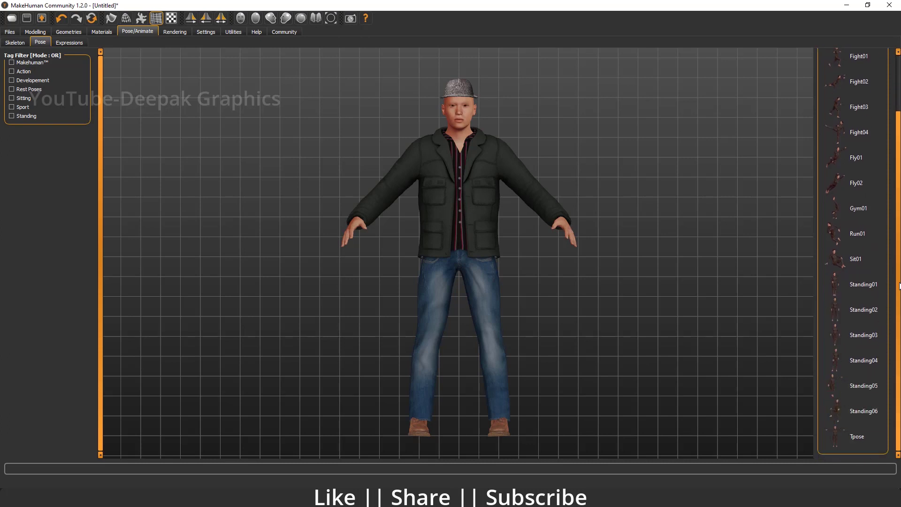
{"action": "scroll", "coordinate": [863, 351], "scroll_direction": "up", "scroll_amount": 2}
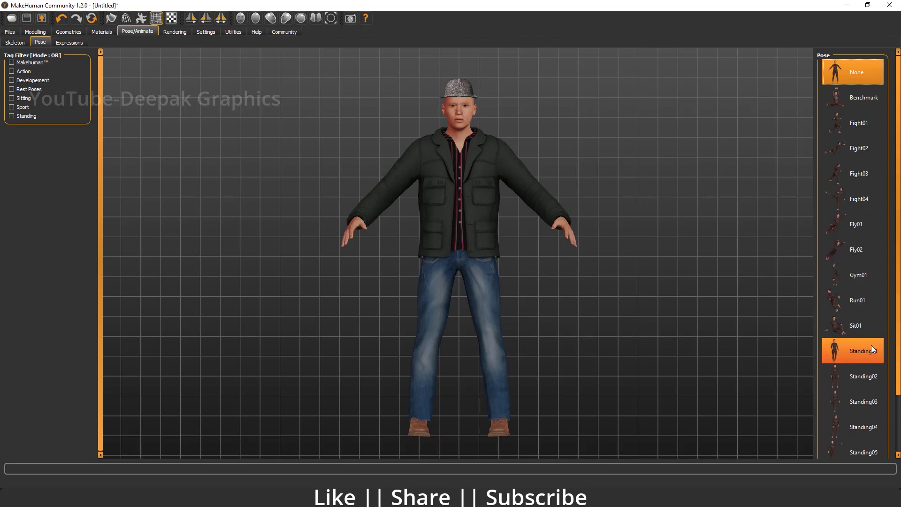
Try the Fight03 and Fight04 poses, orbiting the view to inspect each
{"action": "left_click", "coordinate": [844, 177]}
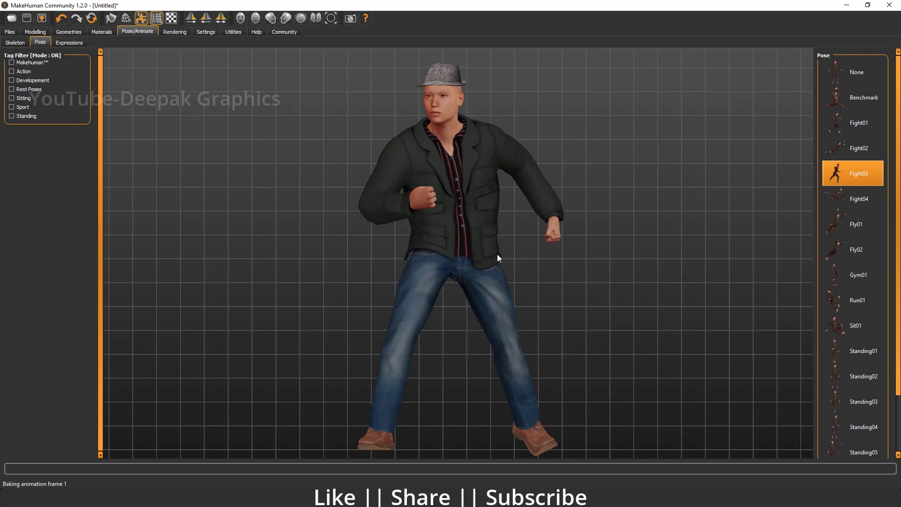
{"action": "left_click", "coordinate": [286, 18]}
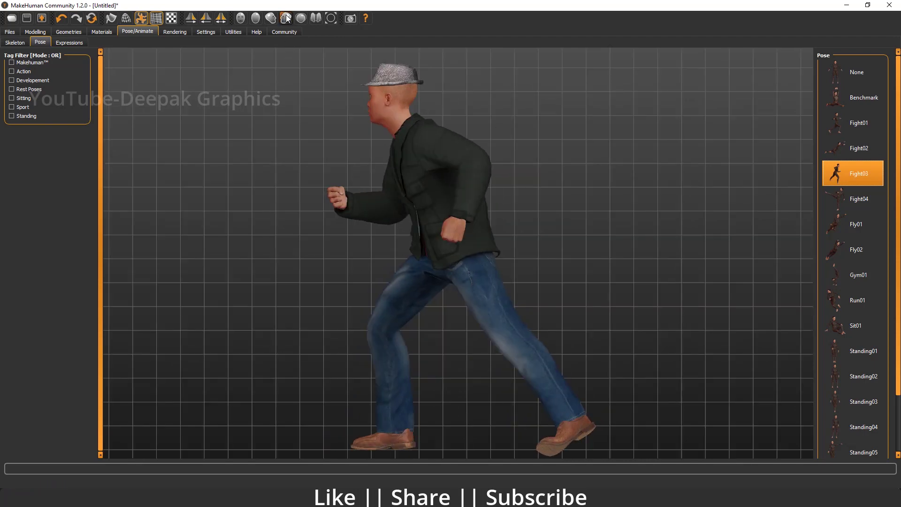
{"action": "left_click_drag", "start_coordinate": [340, 156], "coordinate": [404, 162]}
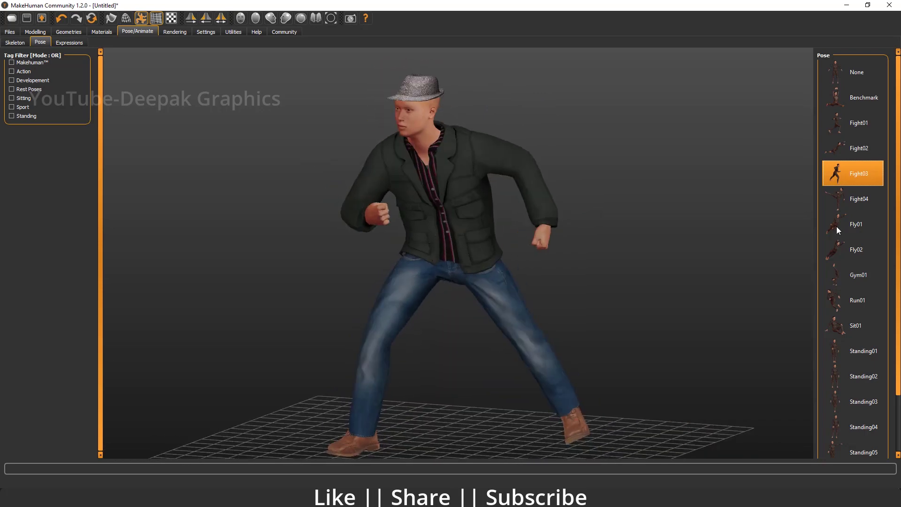
{"action": "left_click", "coordinate": [852, 197]}
{"action": "mouse_move", "coordinate": [440, 245]}
{"action": "left_mouse_down"}
{"action": "mouse_move", "coordinate": [533, 241]}
{"action": "mouse_move", "coordinate": [424, 244]}
{"action": "left_mouse_up"}
Compare the Fly01 and Fly02 poses and settle on Fly01
{"action": "left_click", "coordinate": [850, 226]}
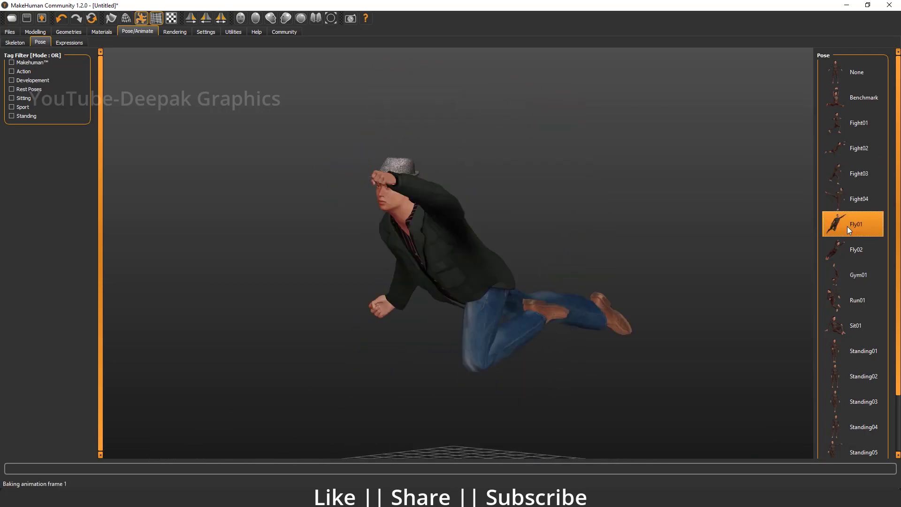
{"action": "left_click_drag", "start_coordinate": [454, 291], "coordinate": [561, 262]}
{"action": "left_click", "coordinate": [856, 250]}
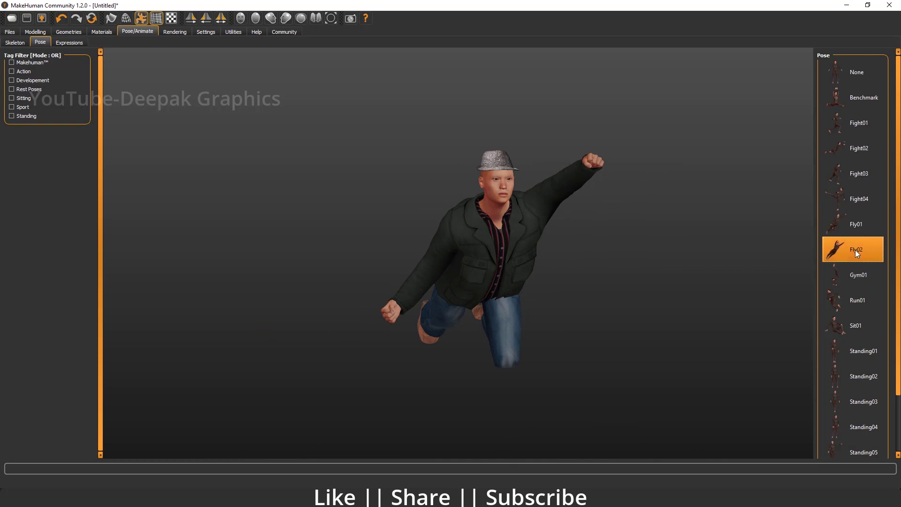
{"action": "left_click_drag", "start_coordinate": [466, 259], "coordinate": [454, 291]}
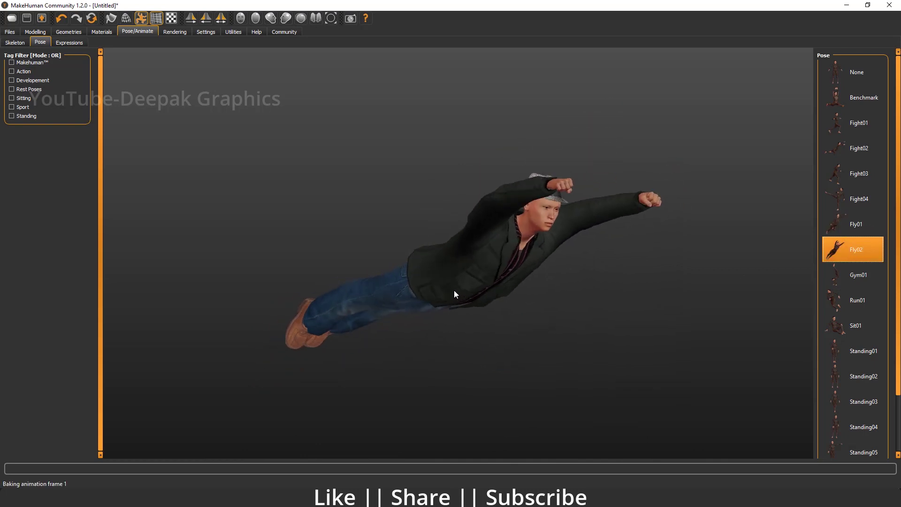
{"action": "left_click", "coordinate": [841, 225]}
{"action": "left_click_drag", "start_coordinate": [588, 261], "coordinate": [524, 276]}
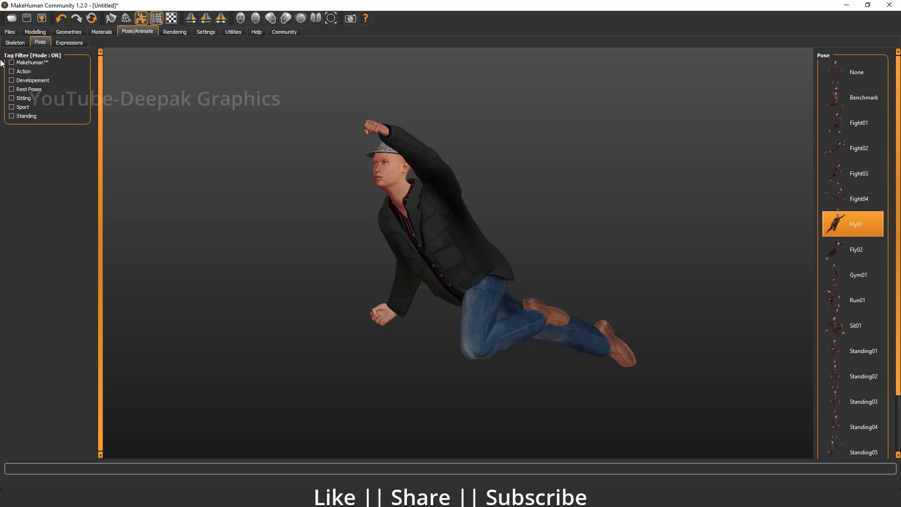
{"action": "left_click", "coordinate": [12, 71]}
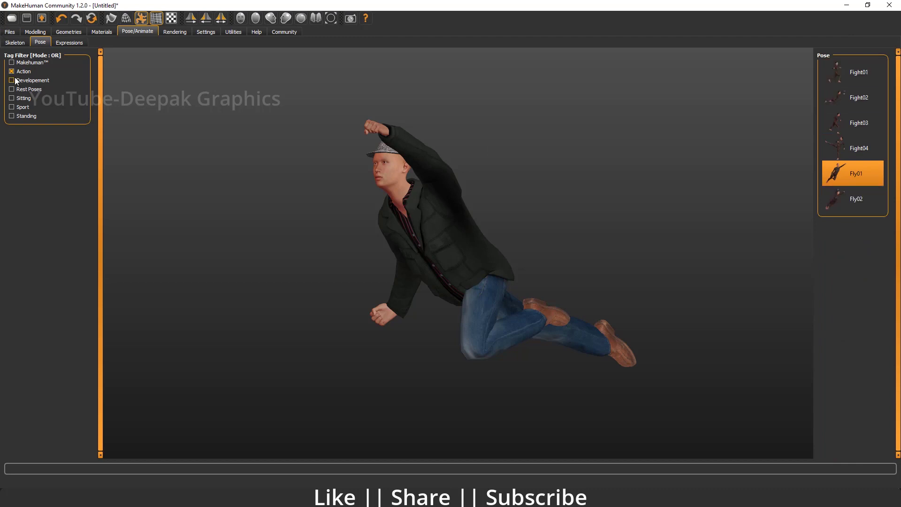
{"action": "left_click", "coordinate": [12, 72]}
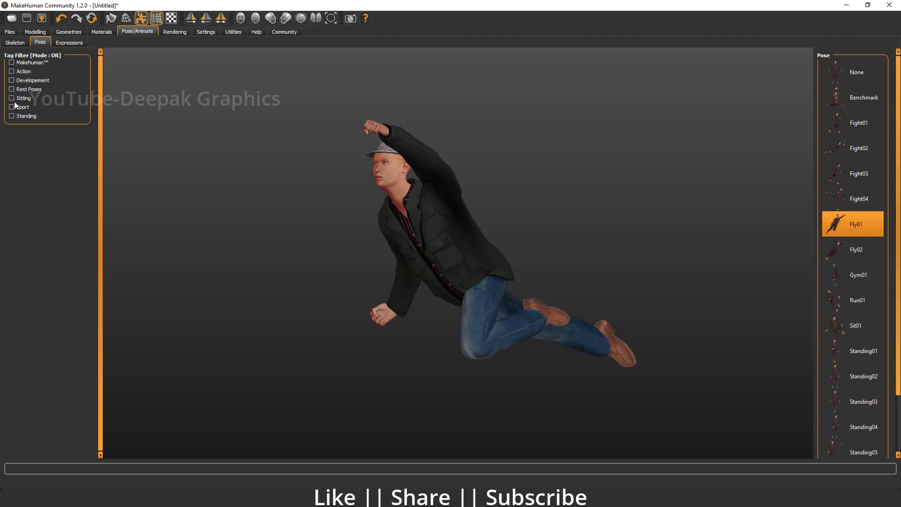
{"action": "left_click", "coordinate": [12, 98]}
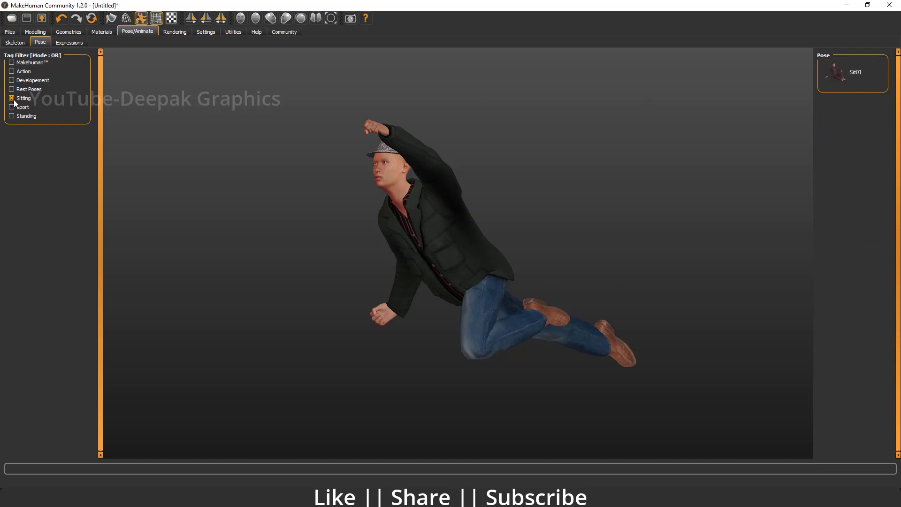
{"action": "left_click", "coordinate": [13, 99]}
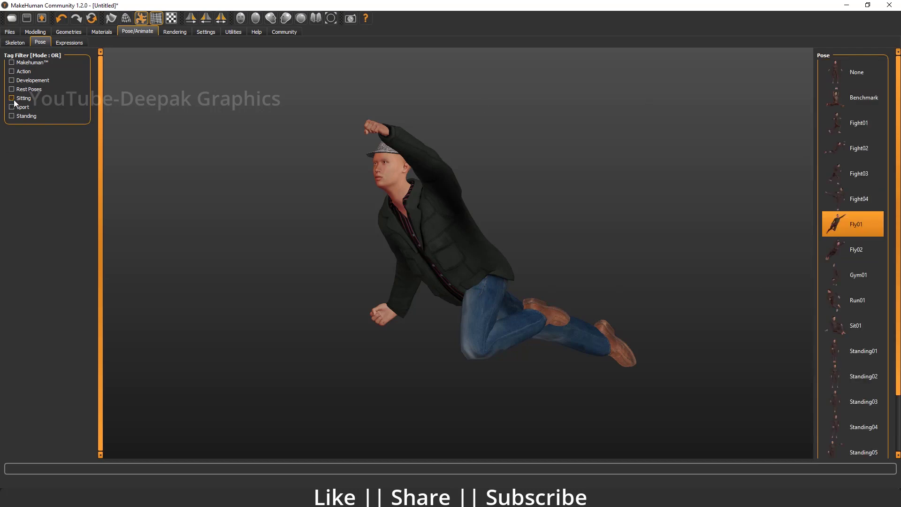
Filter expressions by Boredom and Anger tags, clear the filters, and orbit to a front view
{"action": "left_click", "coordinate": [67, 43]}
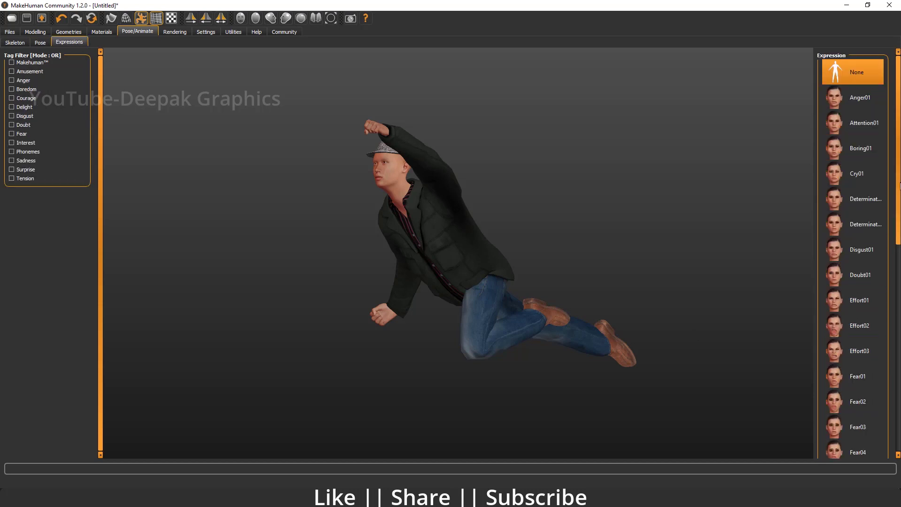
{"action": "left_click_drag", "start_coordinate": [899, 238], "coordinate": [892, 91]}
{"action": "left_click", "coordinate": [12, 90]}
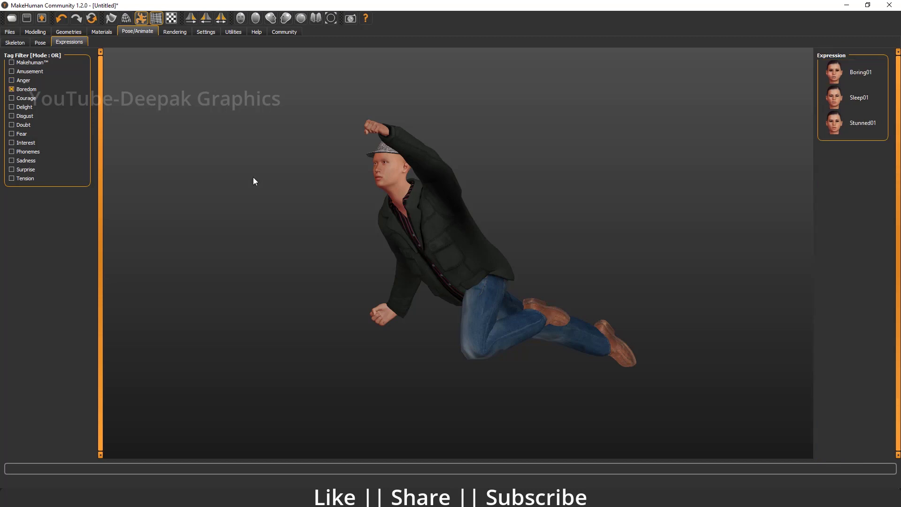
{"action": "left_click", "coordinate": [12, 80]}
{"action": "left_click", "coordinate": [12, 80]}
{"action": "left_click_drag", "start_coordinate": [430, 237], "coordinate": [406, 283]}
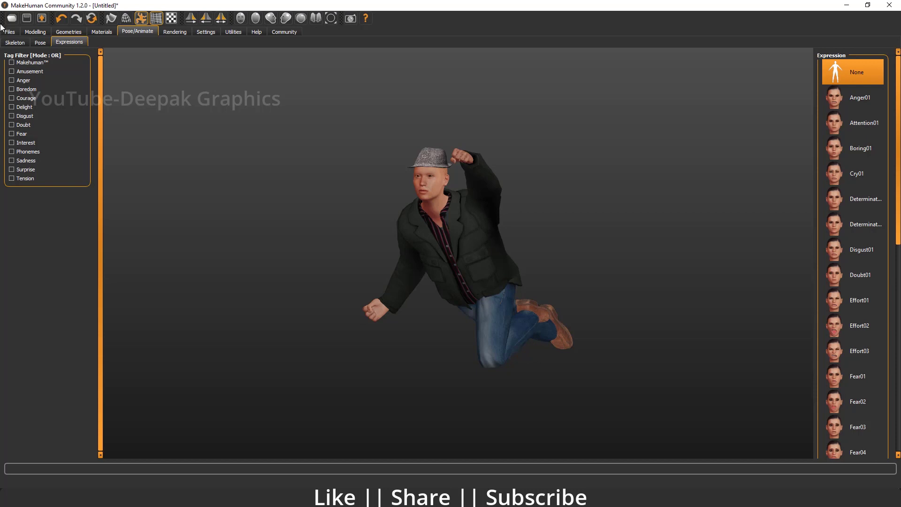
Go to the Files > Export page, keeping Collada (dae) as the mesh format
{"action": "left_click", "coordinate": [9, 32]}
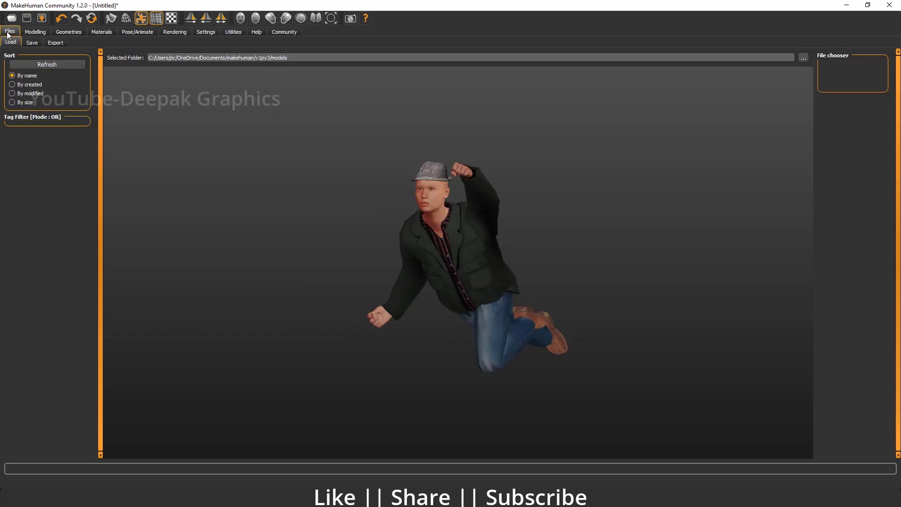
{"action": "left_click", "coordinate": [55, 43]}
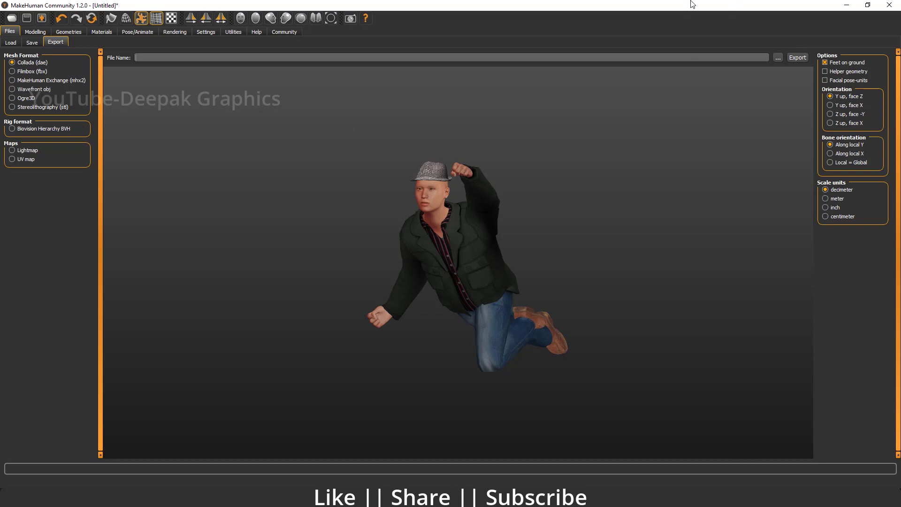
Pick the Export folder inside April on drive J: as the export destination
{"action": "left_click", "coordinate": [777, 57]}
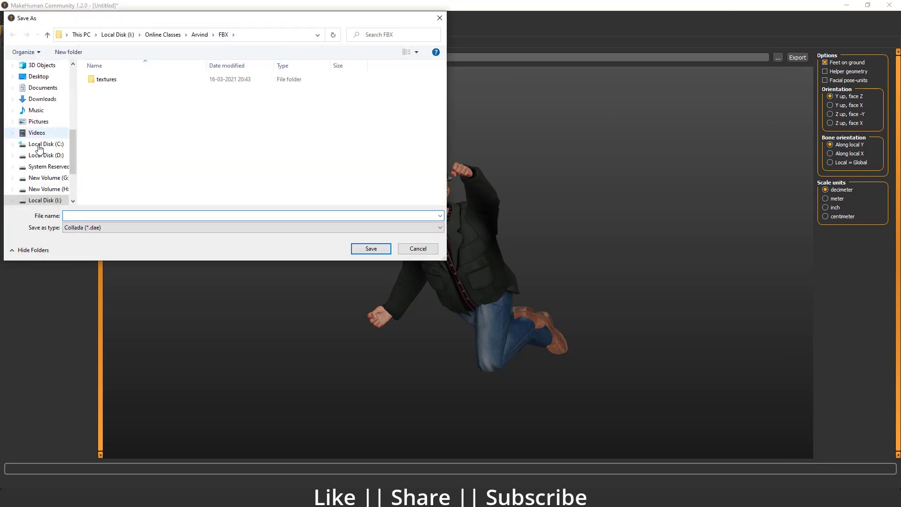
{"action": "scroll", "coordinate": [50, 169], "scroll_direction": "down", "scroll_amount": 1}
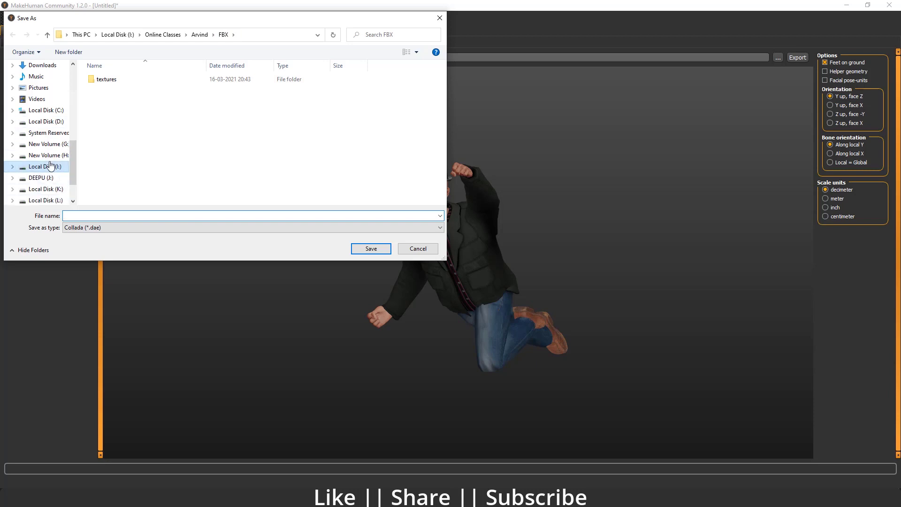
{"action": "left_click", "coordinate": [41, 178]}
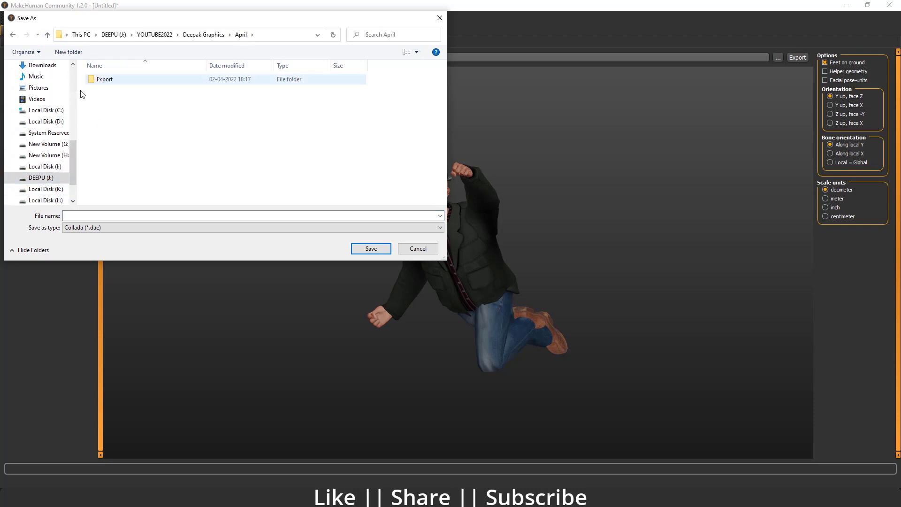
{"action": "double_click", "coordinate": [101, 80]}
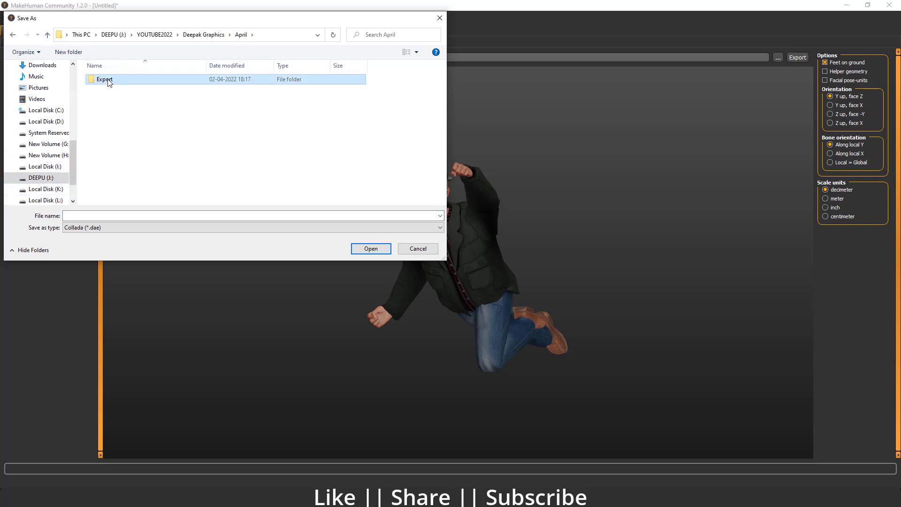
Name the file fly.dae and export the posed character mesh in Collada format
{"action": "left_click", "coordinate": [113, 215]}
{"action": "type", "text": "A"}
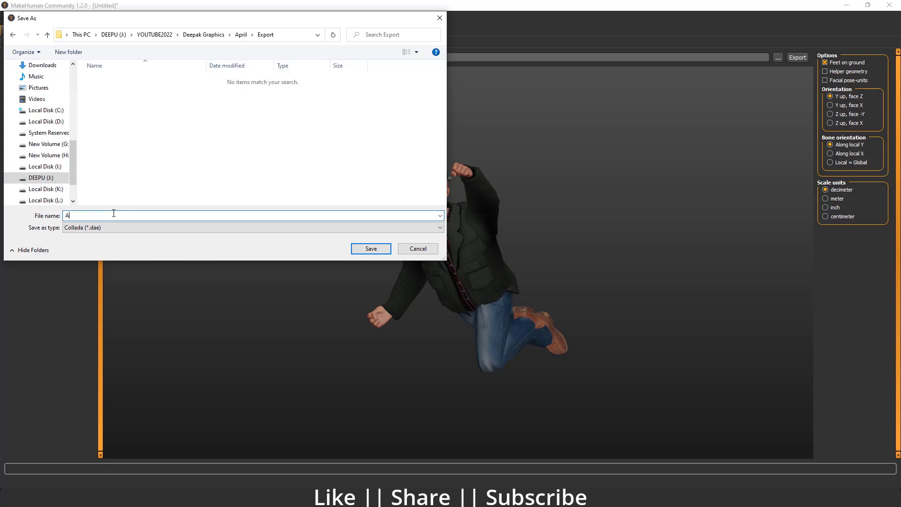
{"action": "type", "text": "fly"}
{"action": "left_click", "coordinate": [371, 249]}
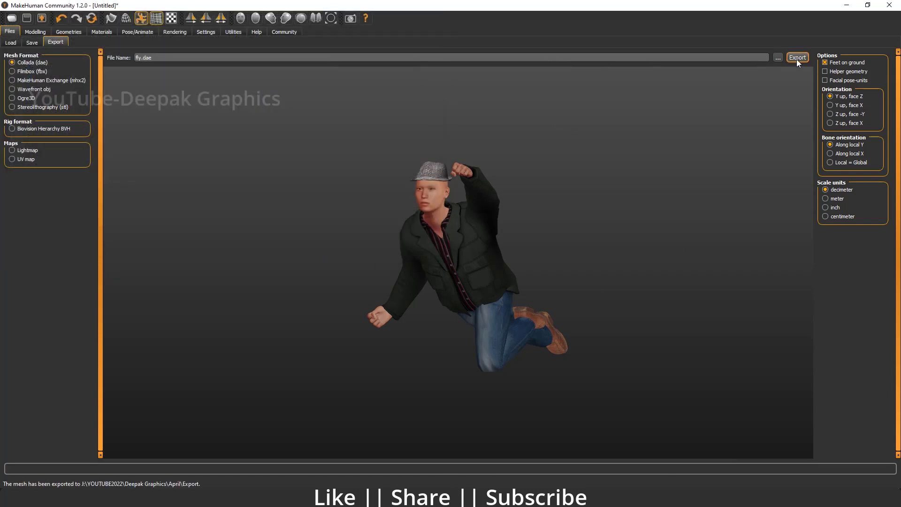
{"action": "left_click", "coordinate": [797, 58]}
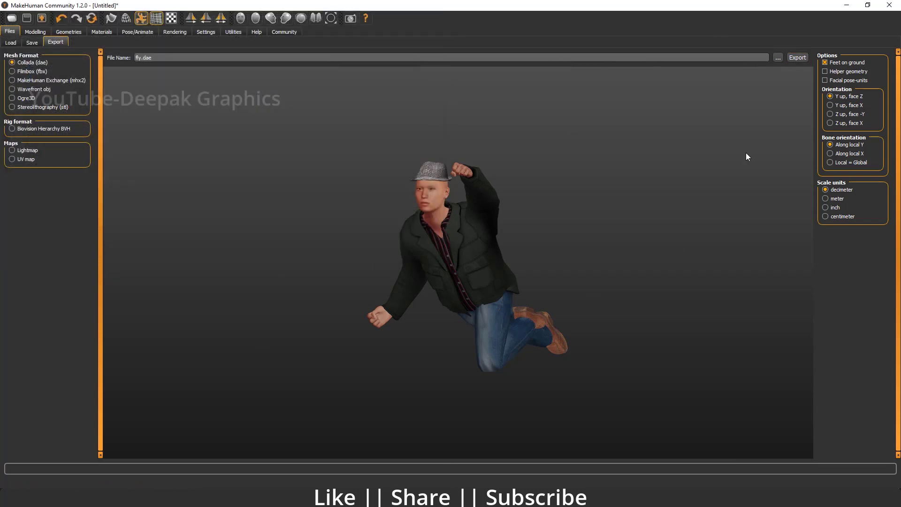